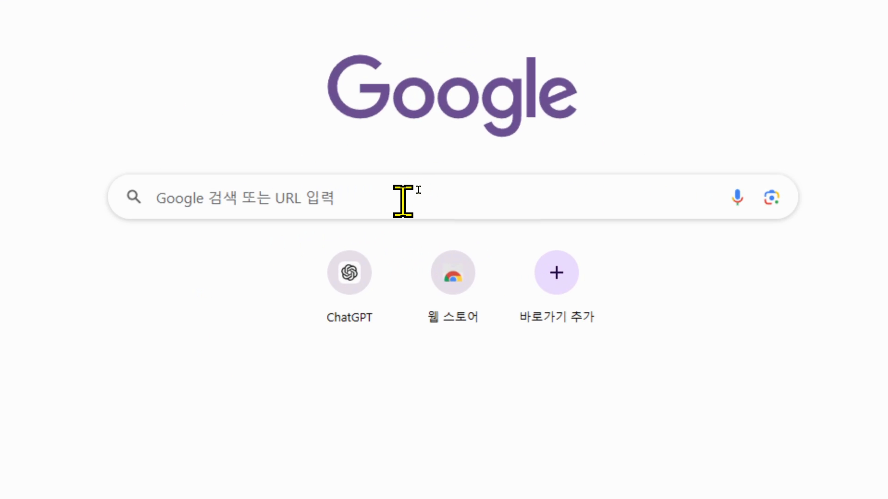
- Search Google for "luma dream mashine"
{"action": "left_click", "coordinate": [419, 190]}
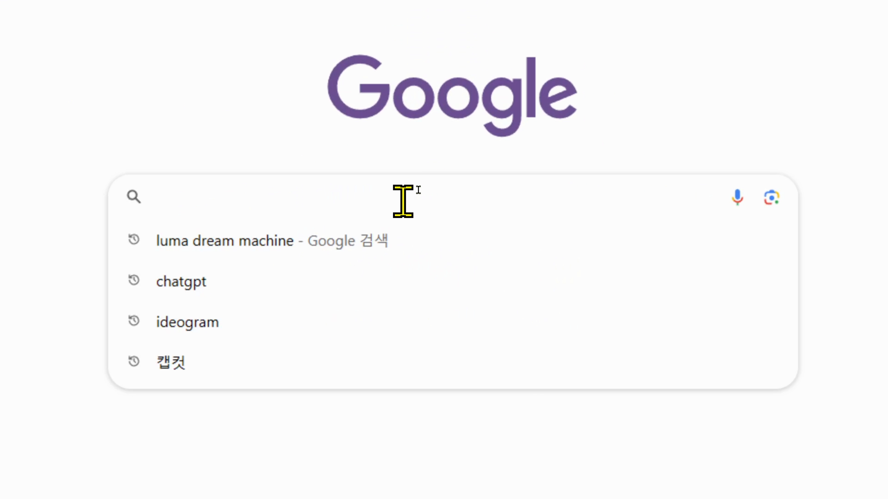
{"action": "type", "text": "lu"}
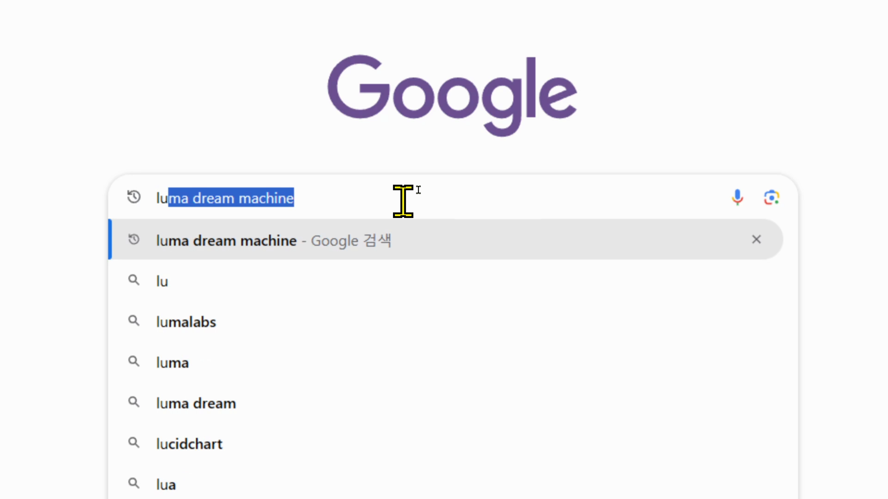
{"action": "type", "text": "ma dream"}
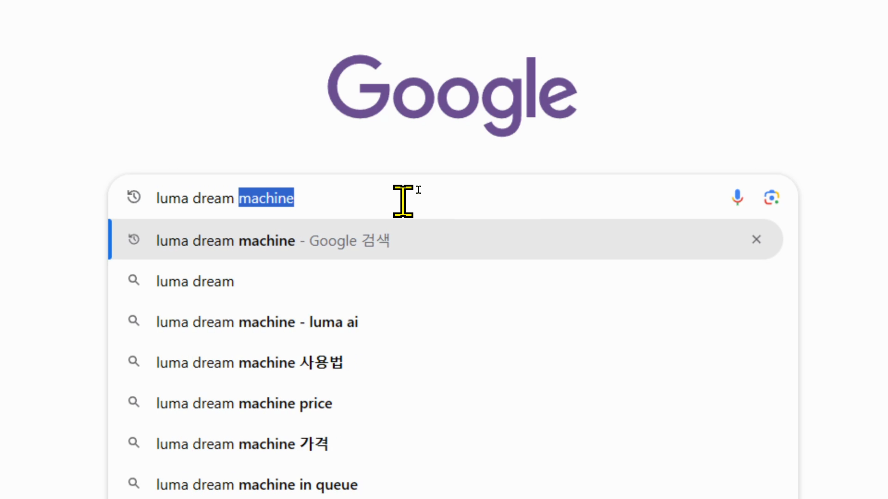
{"action": "type", "text": " mashi"}
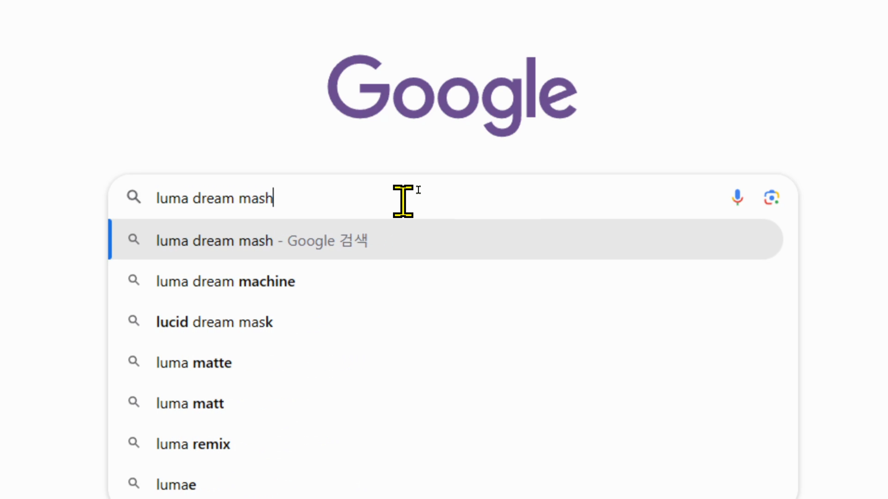
{"action": "type", "text": "ne"}
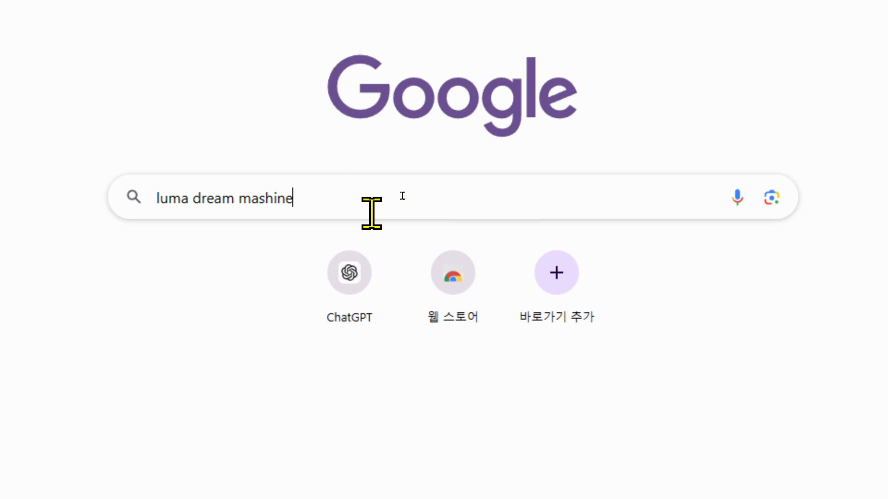
{"action": "key", "text": "Return"}
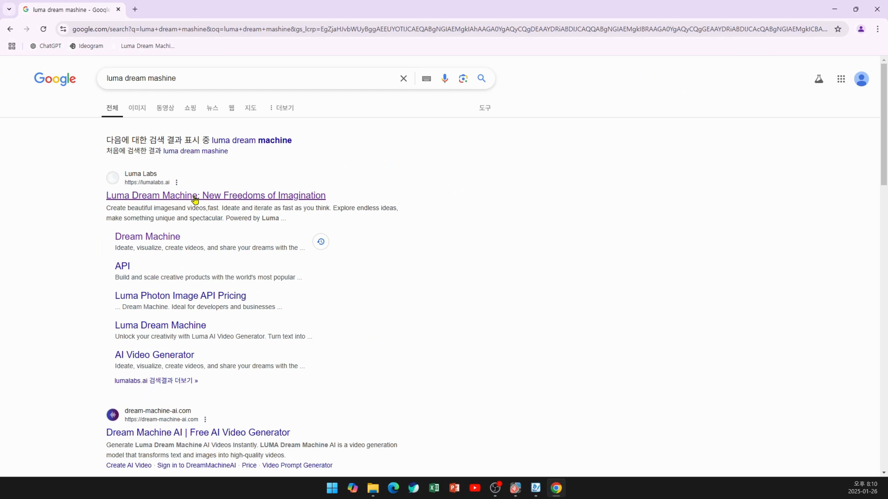
- Open the Luma Labs Dream Machine site from the search results and start signing in to the web app with Google
{"action": "left_click", "coordinate": [256, 298]}
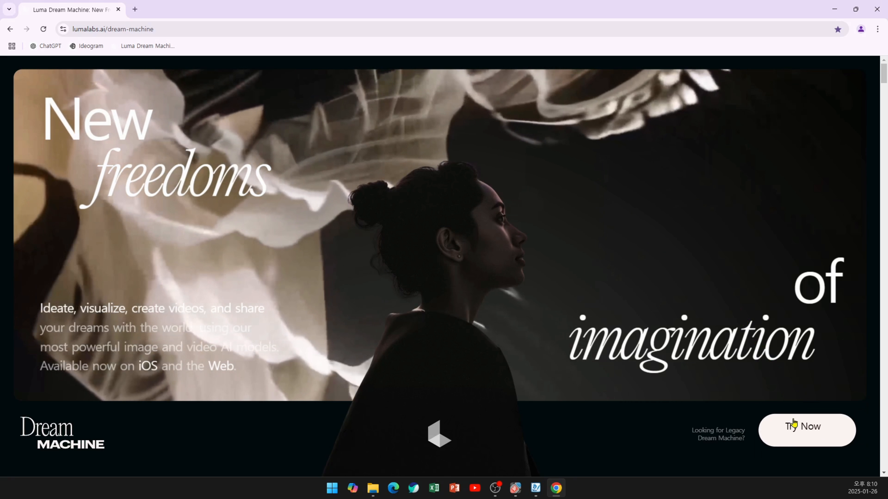
{"action": "left_click", "coordinate": [789, 421]}
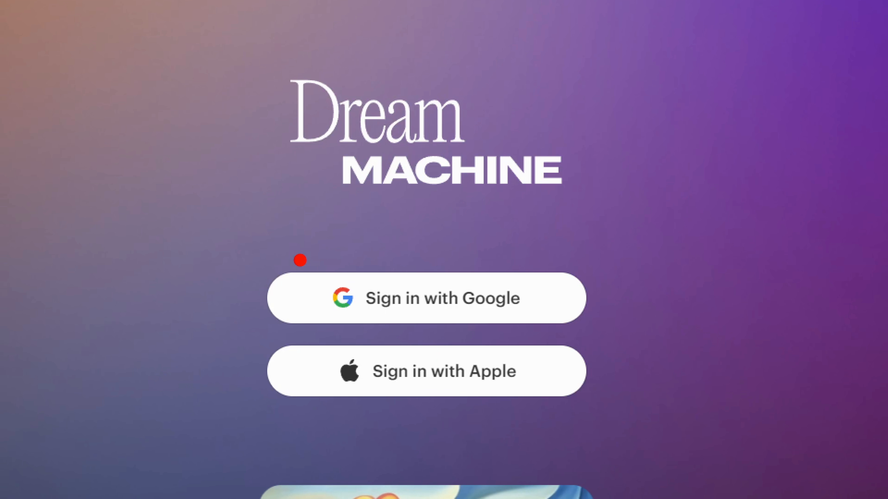
{"action": "left_click_drag", "start_coordinate": [300, 260], "coordinate": [532, 328]}
{"action": "mouse_move", "coordinate": [560, 264]}
{"action": "left_mouse_down"}
{"action": "mouse_move", "coordinate": [597, 247]}
{"action": "mouse_move", "coordinate": [616, 228]}
{"action": "left_mouse_up"}
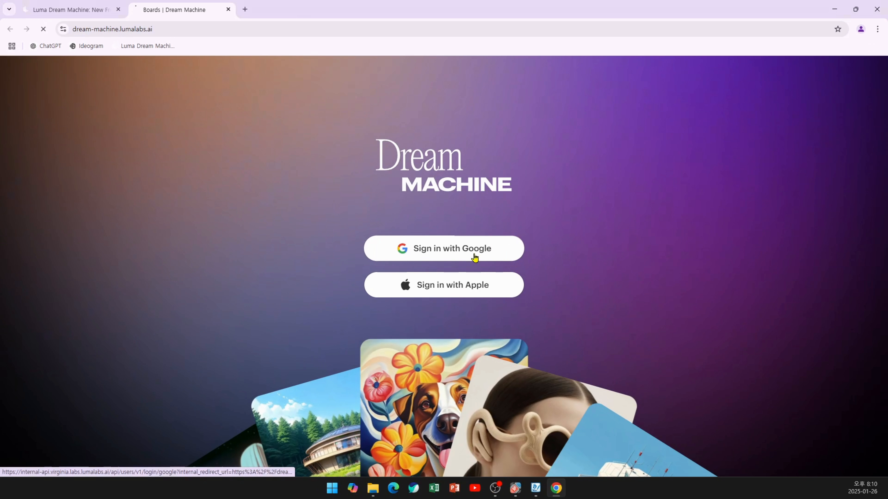
{"action": "left_click", "coordinate": [492, 314]}
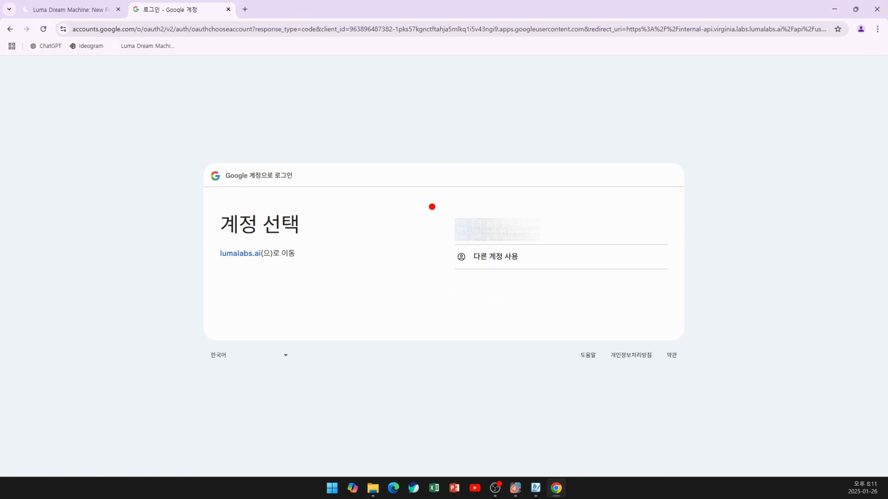
- Choose the listed Google account for the lumalabs.ai sign-in
{"action": "left_click_drag", "start_coordinate": [432, 207], "coordinate": [631, 256]}
{"action": "left_click_drag", "start_coordinate": [659, 229], "coordinate": [685, 219]}
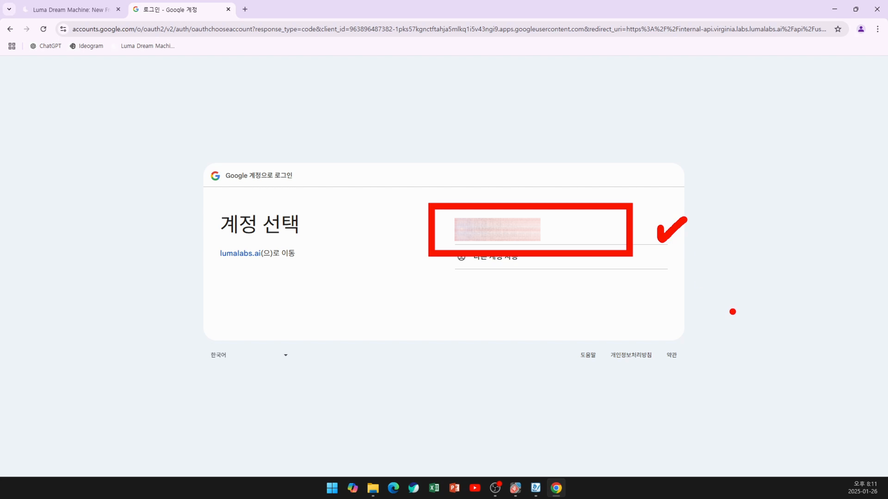
{"action": "key", "text": "Escape"}
{"action": "left_click", "coordinate": [591, 240]}
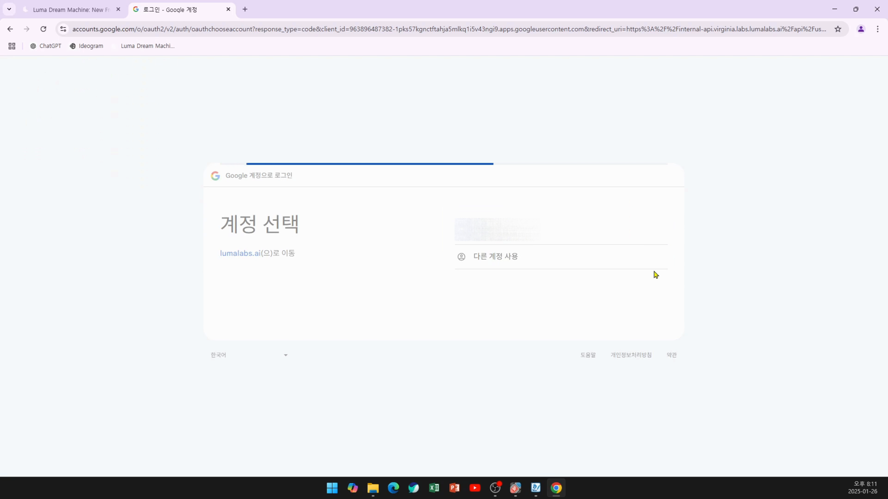
- Agree to continue to lumalabs.ai with the chosen Google account to complete the sign-in
{"action": "key", "text": "ctrl+2"}
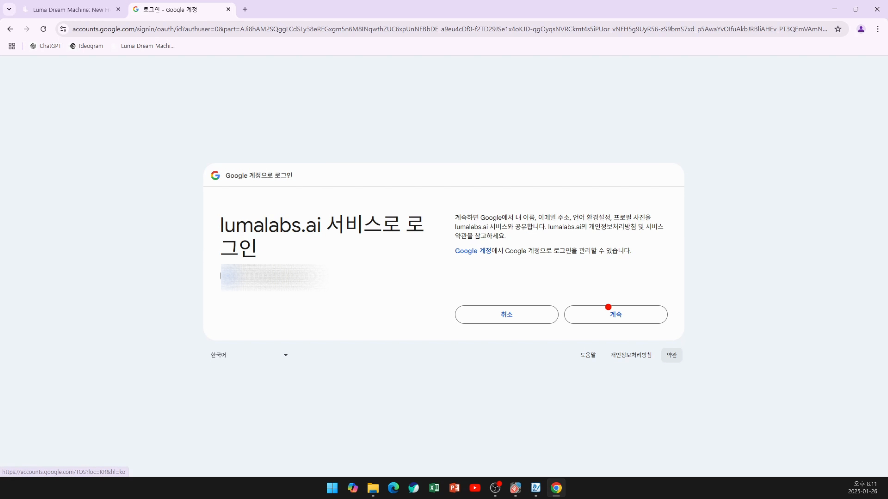
{"action": "mouse_move", "coordinate": [582, 296]}
{"action": "left_mouse_down"}
{"action": "mouse_move", "coordinate": [619, 328]}
{"action": "mouse_move", "coordinate": [659, 338]}
{"action": "left_mouse_up"}
{"action": "left_click_drag", "start_coordinate": [659, 286], "coordinate": [687, 277]}
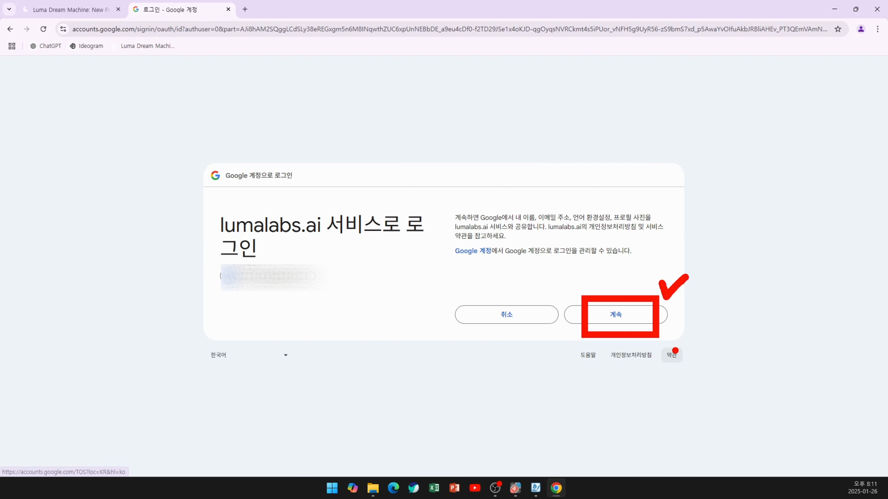
{"action": "key", "text": "ctrl"}
{"action": "key", "text": "ctrl"}
{"action": "key", "text": "ctrl"}
{"action": "key", "text": "ctrl"}
{"action": "key", "text": "ctrl"}
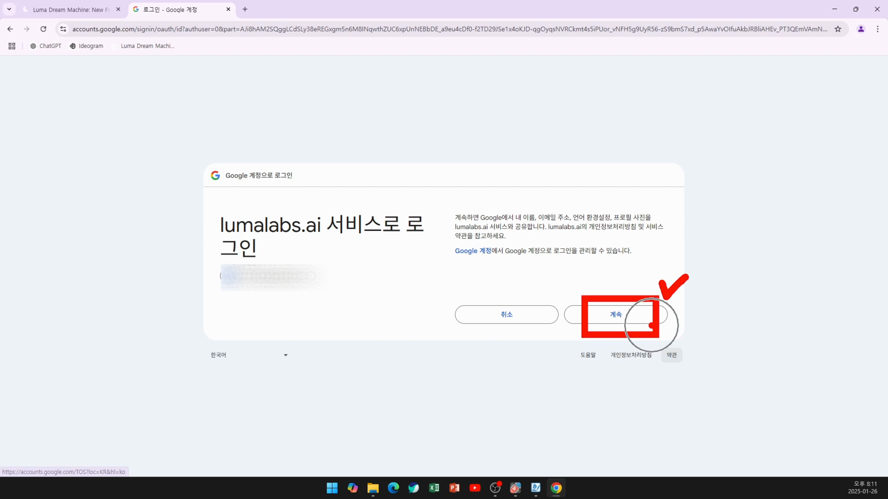
{"action": "key", "text": "Escape"}
{"action": "left_click", "coordinate": [651, 325]}
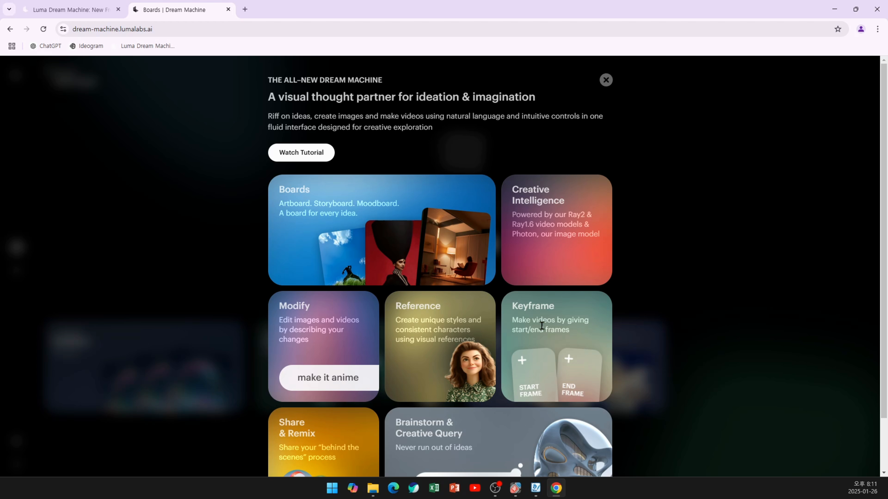
- Look through the introductory feature overview of Dream Machine and close it to reach the boards page
{"action": "scroll", "coordinate": [657, 381], "scroll_direction": "down", "scroll_amount": 2}
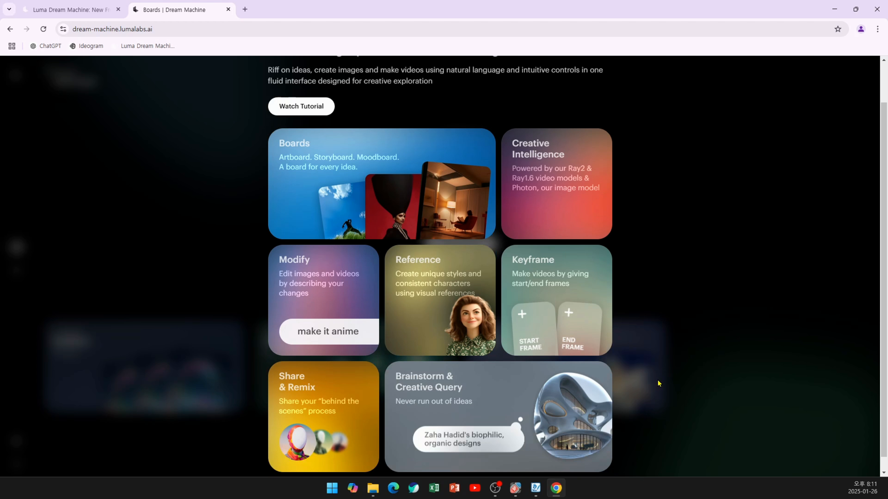
{"action": "scroll", "coordinate": [656, 380], "scroll_direction": "up", "scroll_amount": 2}
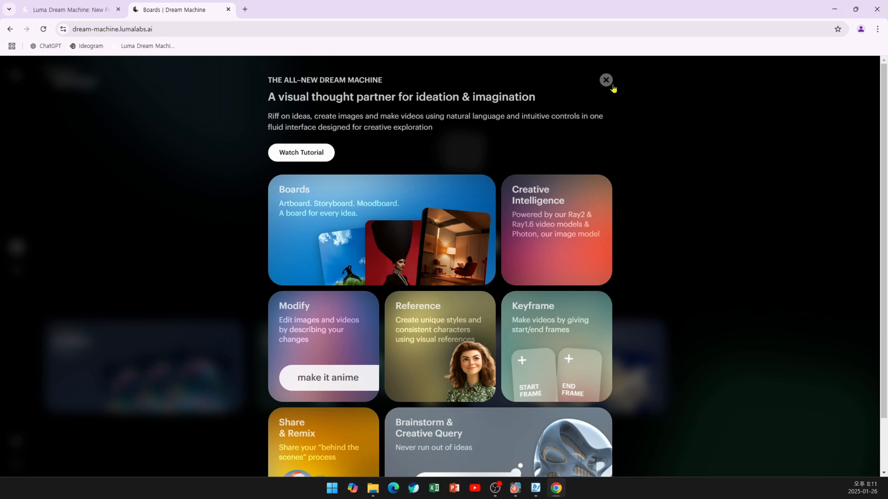
{"action": "left_click", "coordinate": [607, 81]}
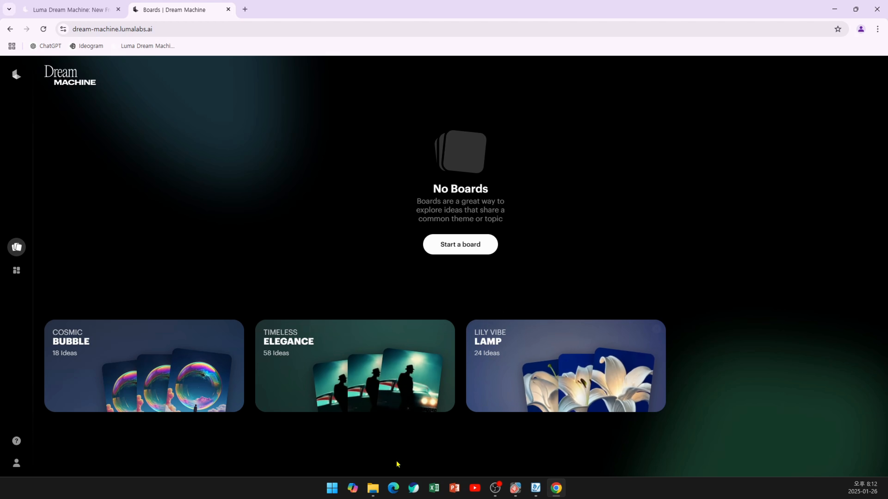
- Switch to Notepad, delete all the existing text and enlarge the text view to 120%
{"action": "left_click", "coordinate": [332, 487]}
{"action": "left_click", "coordinate": [559, 257]}
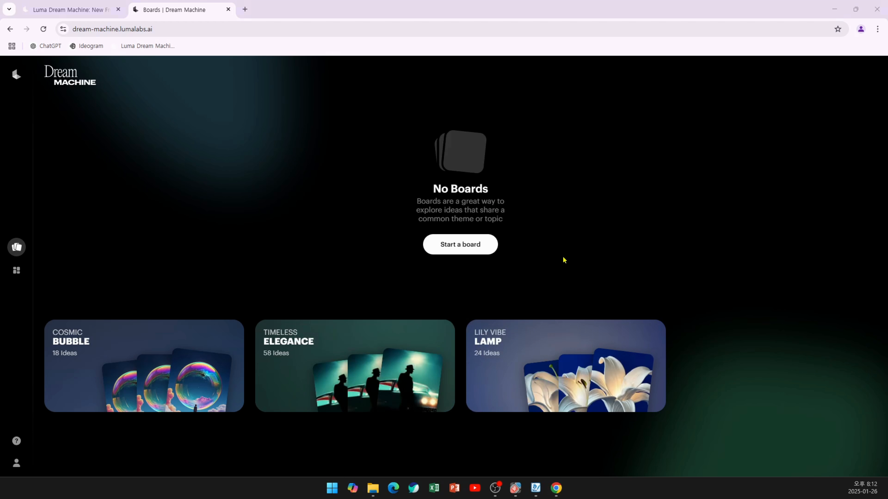
{"action": "key", "text": "ctrl+a"}
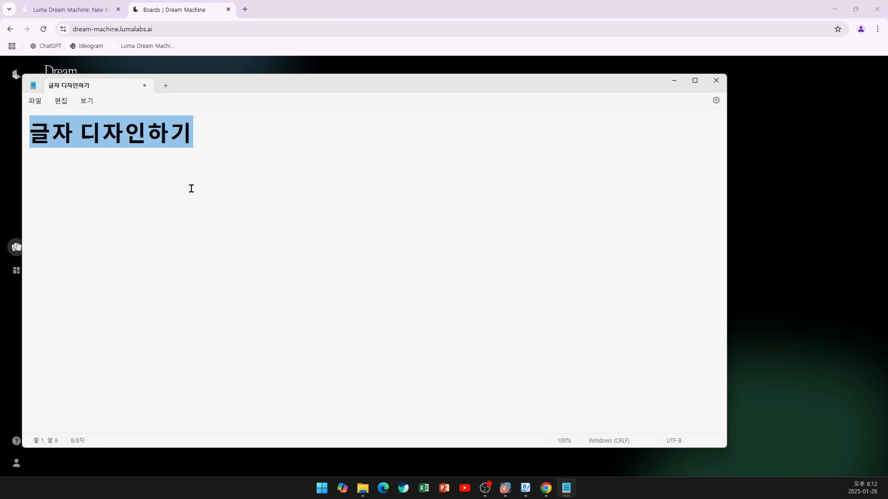
{"action": "key", "text": "BackSpace"}
{"action": "key", "text": "ctrl+plus"}
{"action": "key", "text": "ctrl+plus"}
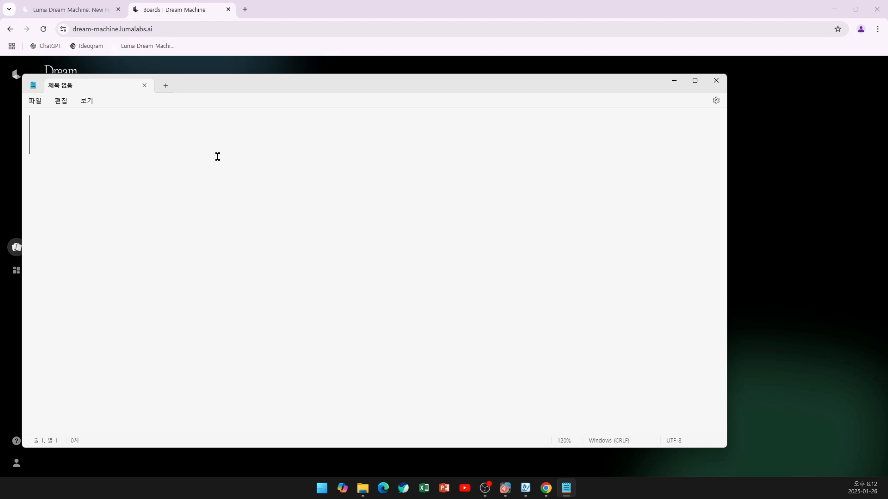
- Write "한계정" in Korean as the first line of the note
{"action": "type", "text": "gk"}
{"action": "key", "text": "BackSpace"}
{"action": "key", "text": "BackSpace"}
{"action": "key", "text": "Hangul"}
{"action": "type", "text": "한계"}
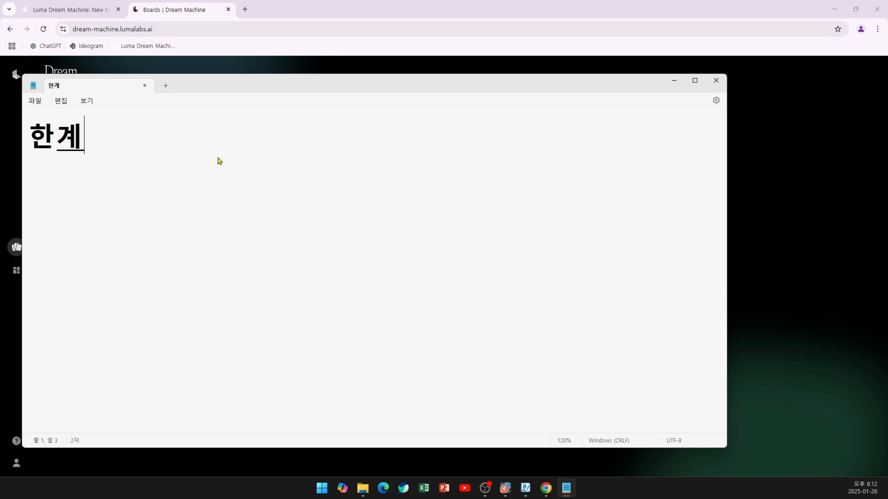
{"action": "type", "text": "정"}
{"action": "key", "text": "Return"}
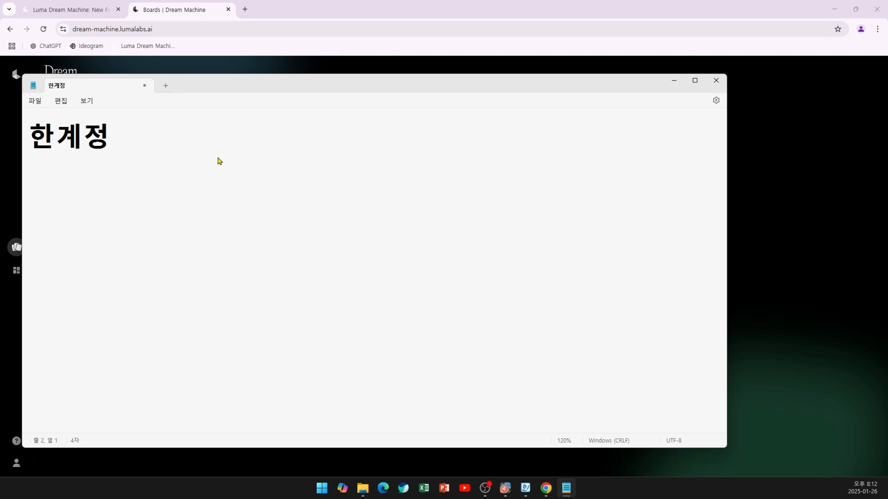
- Add "영상 2개 생성" as the second line of the note
{"action": "type", "text": "영상"}
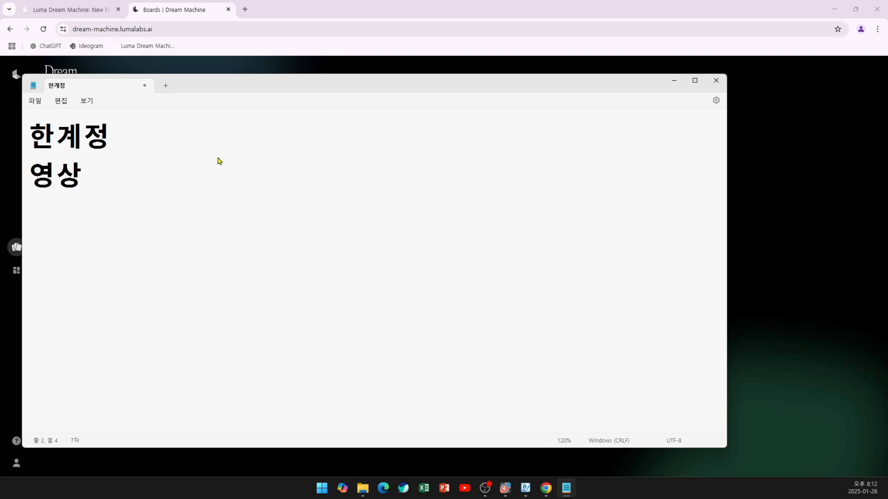
{"action": "type", "text": " 2개 서"}
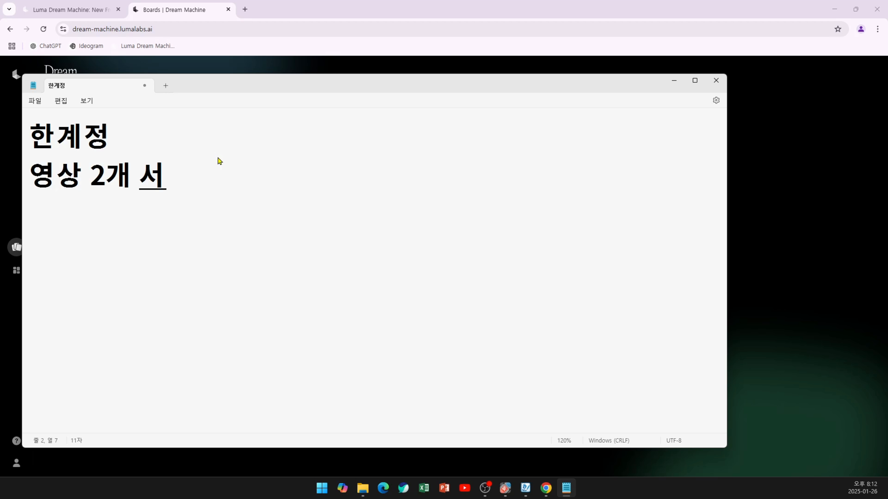
{"action": "key", "text": "BackSpace"}
{"action": "type", "text": "생성"}
{"action": "key", "text": "Return"}
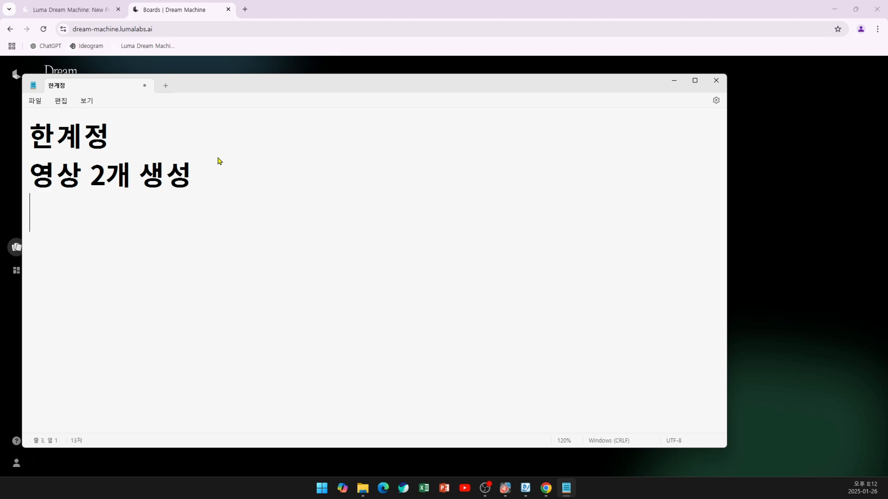
- Add "이미지 4개 생성" as the third line of the note
{"action": "type", "text": "이미지 "}
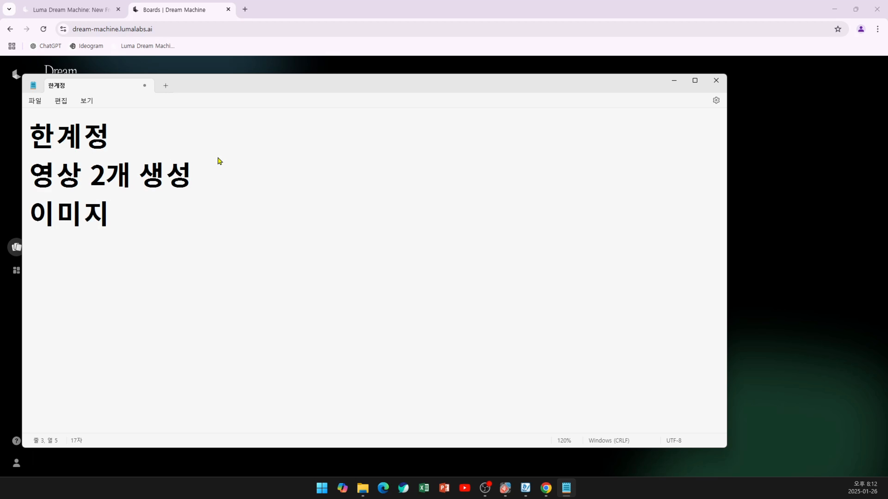
{"action": "type", "text": "4개 성"}
{"action": "key", "text": "BackSpace"}
{"action": "key", "text": "BackSpace"}
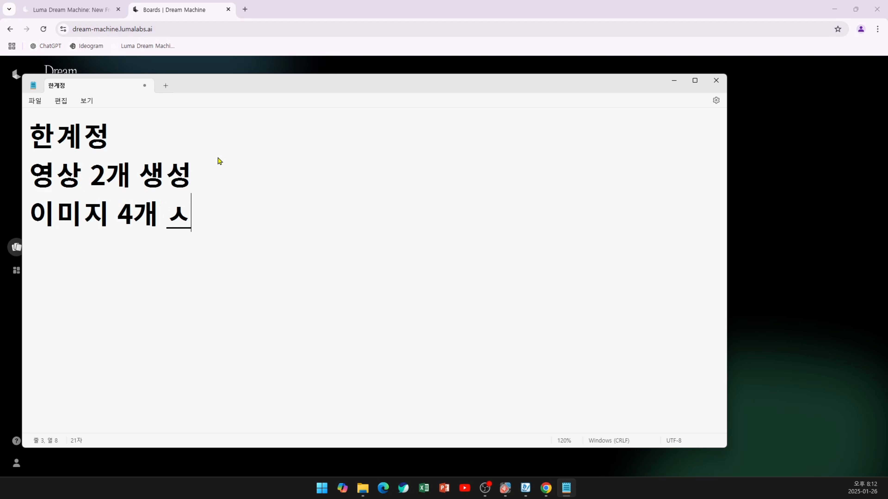
{"action": "type", "text": "생성"}
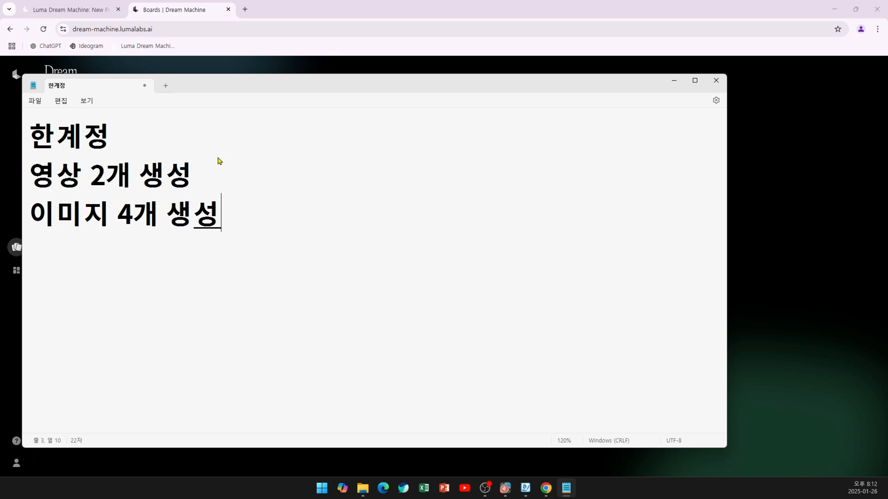
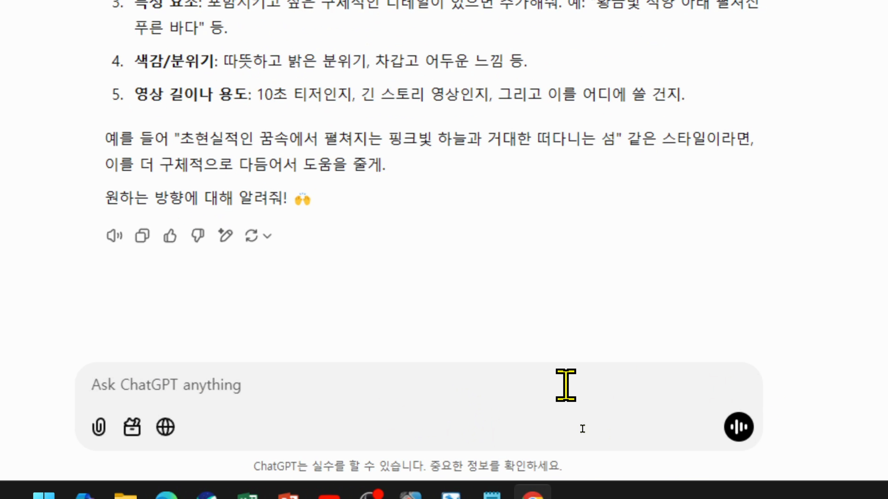
- Ask ChatGPT in Korean for detailed prompt-writing tips: "프롬프트를 작성하는 요령을 자세히 알려줘."
{"action": "type", "text": "프"}
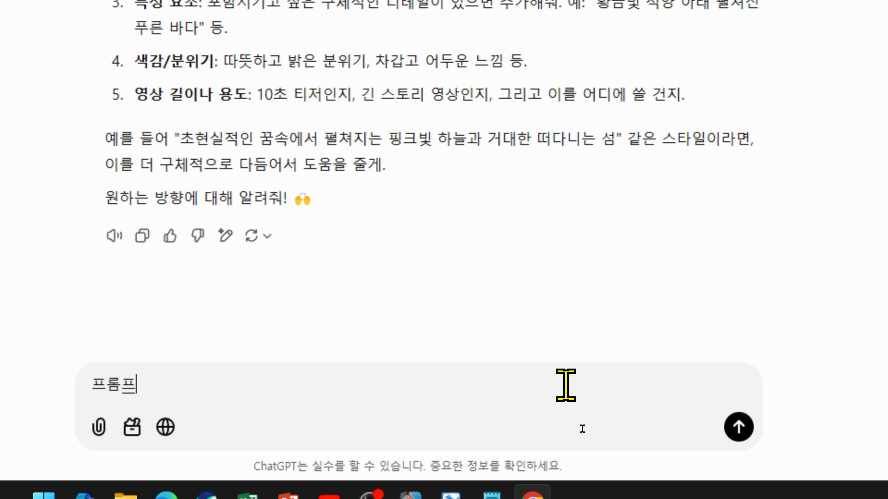
{"action": "type", "text": "로믜트를 작성하는 "}
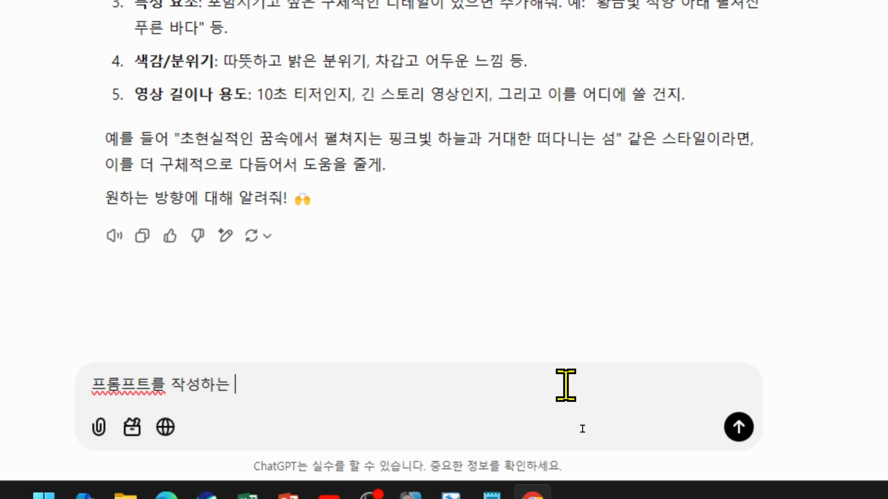
{"action": "type", "text": "용령을 "}
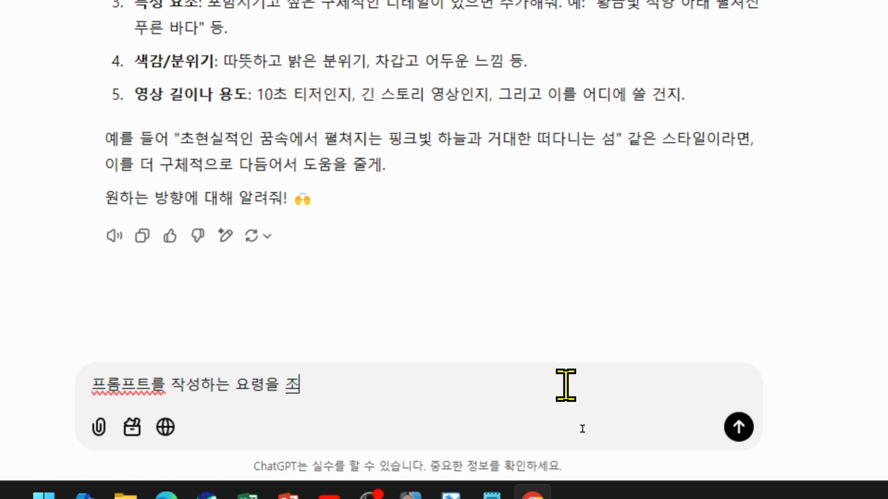
{"action": "type", "text": "자세히 ㅇㄹ"}
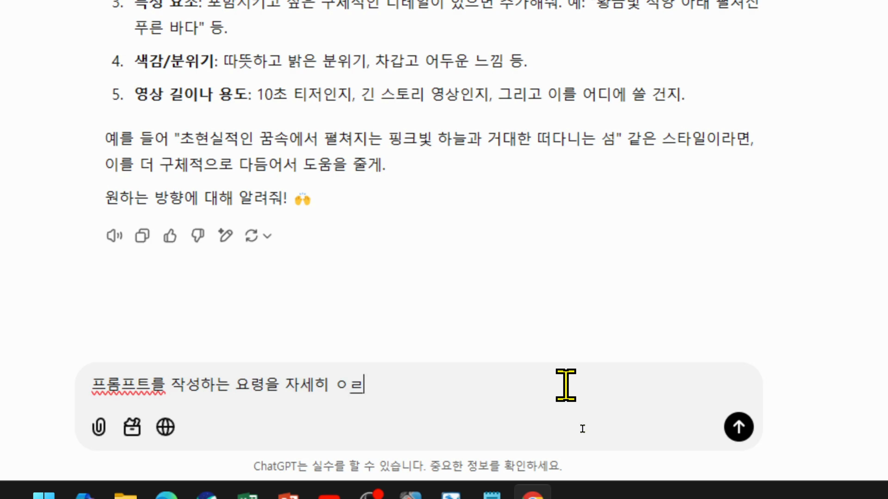
{"action": "type", "text": "알려줘"}
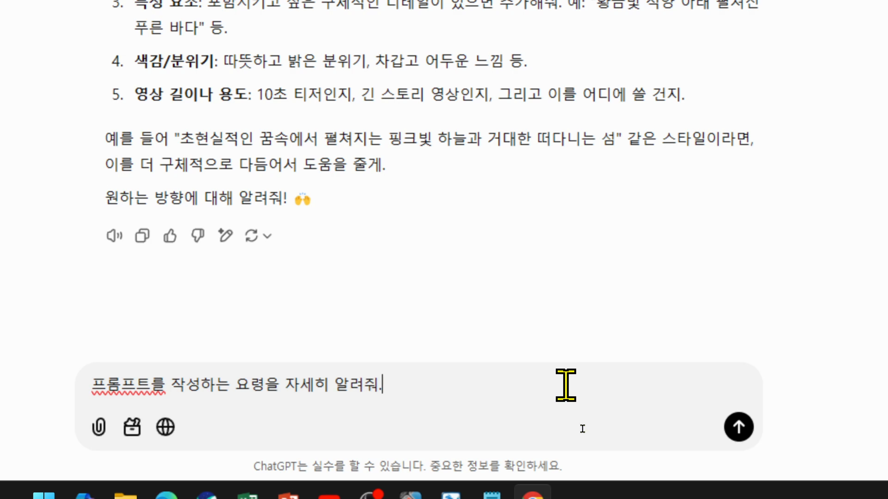
{"action": "type", "text": "."}
{"action": "left_click", "coordinate": [566, 384]}
{"action": "mouse_move", "coordinate": [77, 358]}
{"action": "left_mouse_down"}
{"action": "mouse_move", "coordinate": [87, 372]}
{"action": "mouse_move", "coordinate": [397, 412]}
{"action": "left_mouse_up"}
{"action": "left_click_drag", "start_coordinate": [715, 402], "coordinate": [770, 449]}
{"action": "left_click_drag", "start_coordinate": [709, 429], "coordinate": [398, 392]}
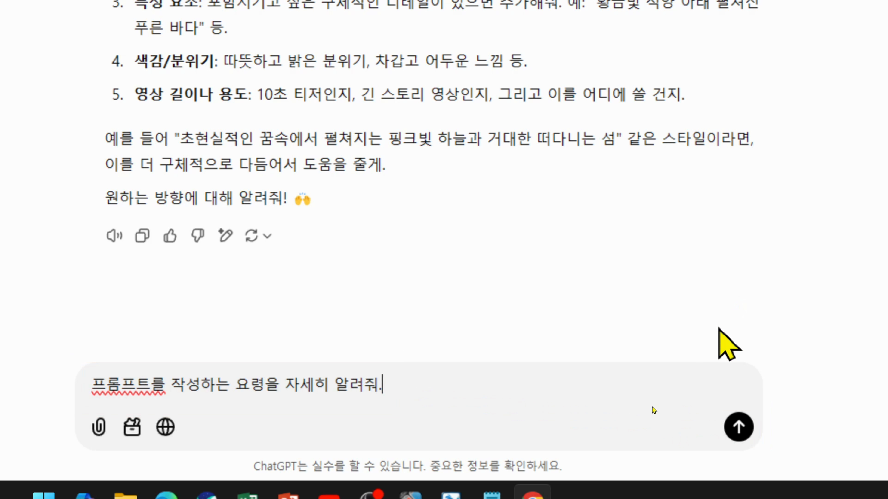
{"action": "key", "text": "Return"}
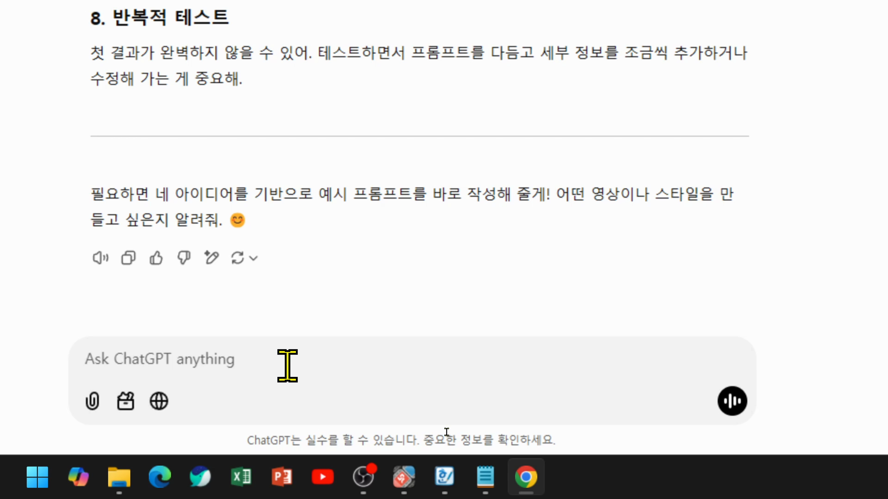
- Ask ChatGPT how to use prompt-writing tools: "프롬프트 작성 도구를 활용하는 방법을 구체적으로 알려줘."
{"action": "type", "text": "프롬프트"}
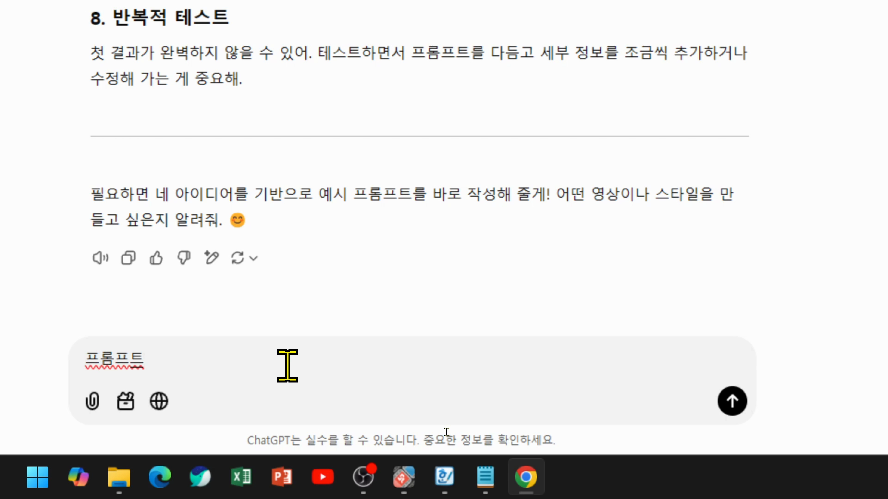
{"action": "type", "text": " 작성 도"}
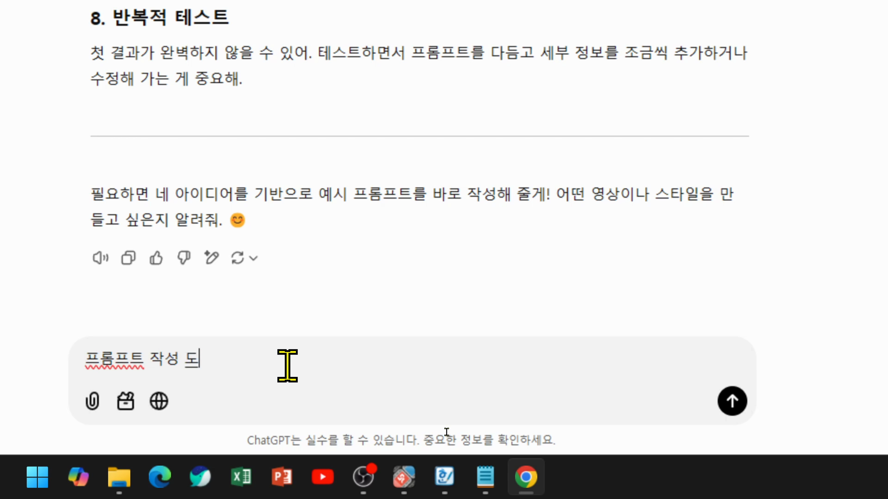
{"action": "type", "text": "구"}
{"action": "type", "text": "를 활용하는 방버"}
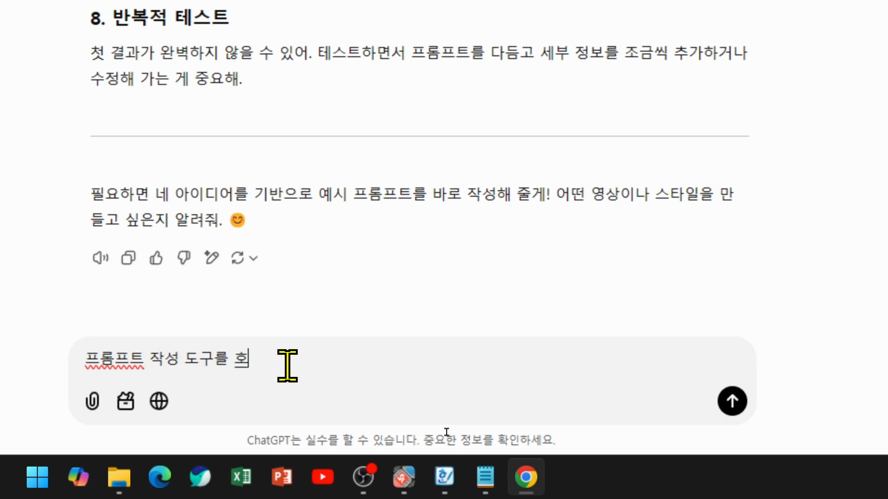
{"action": "type", "text": "법을"}
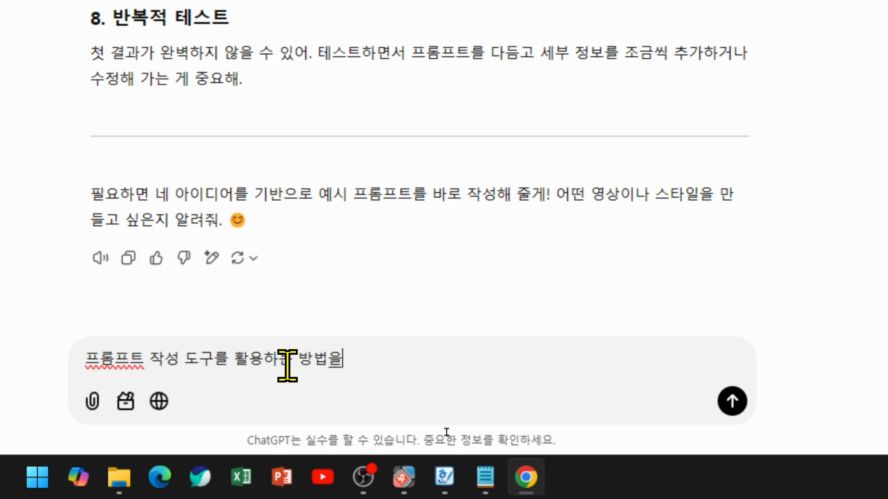
{"action": "type", "text": " 구체적으로 알려줘."}
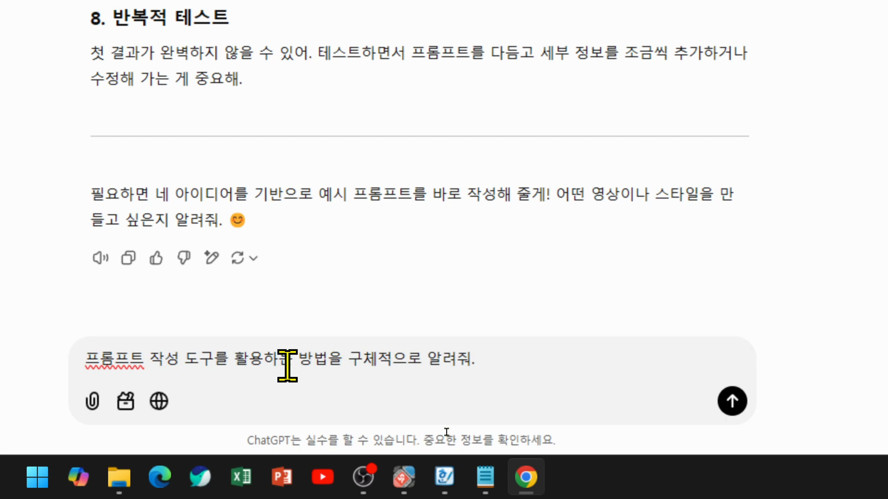
{"action": "key", "text": "Return"}
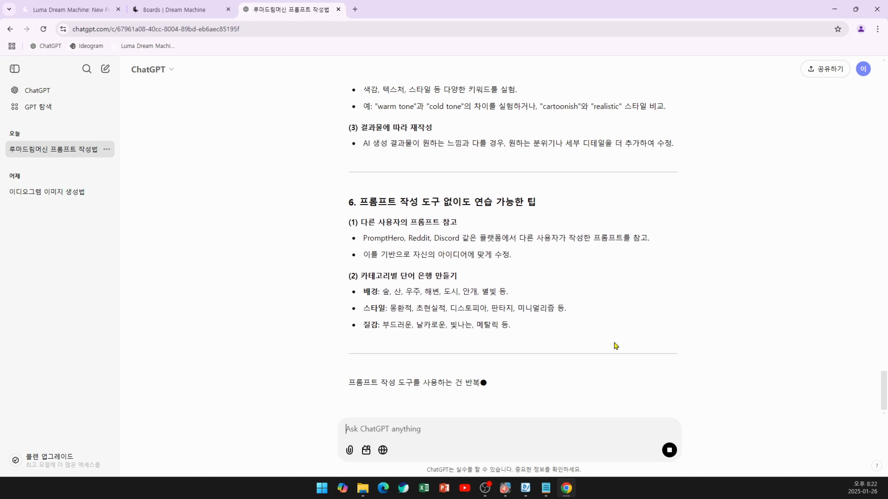
- Examine the reply about prompt-writing tools, including the style-combination use cases, the keyword template example and the practice tips
{"action": "scroll", "coordinate": [616, 346], "scroll_direction": "down", "scroll_amount": 1}
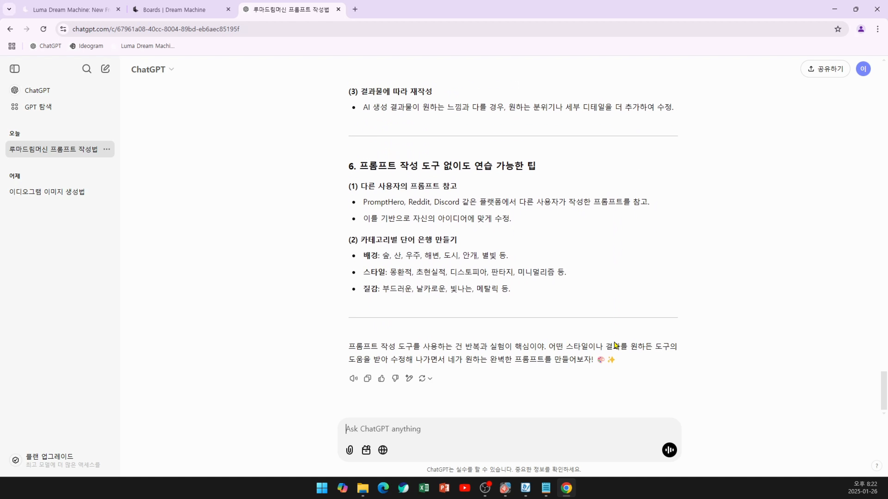
{"action": "scroll", "coordinate": [634, 342], "scroll_direction": "up", "scroll_amount": 10}
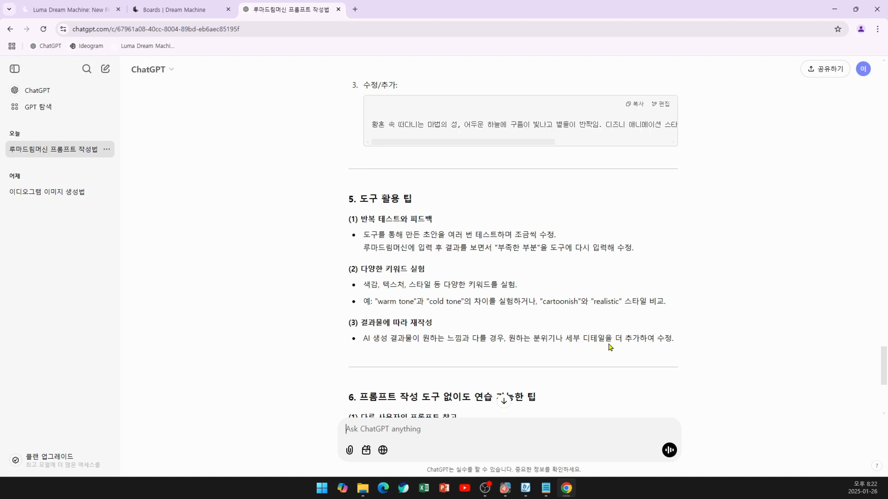
{"action": "scroll", "coordinate": [610, 346], "scroll_direction": "up", "scroll_amount": 4}
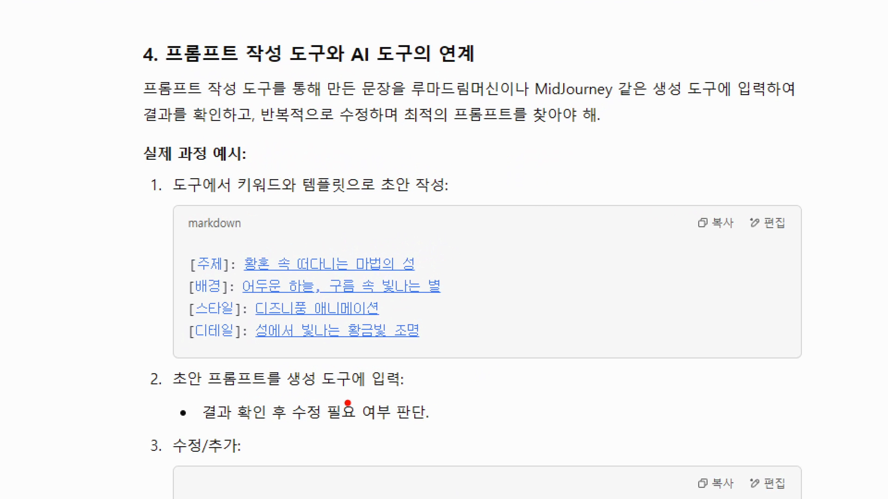
{"action": "left_click_drag", "start_coordinate": [166, 238], "coordinate": [451, 362]}
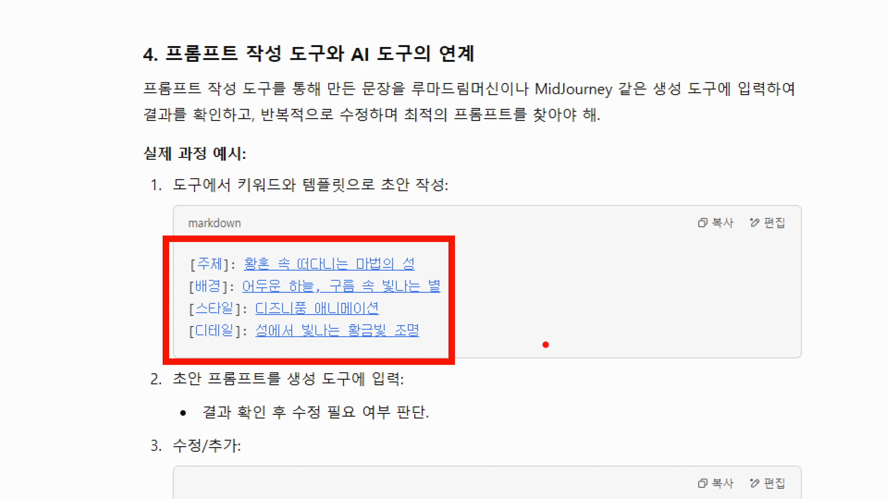
{"action": "scroll", "coordinate": [545, 345], "scroll_direction": "down", "scroll_amount": 7}
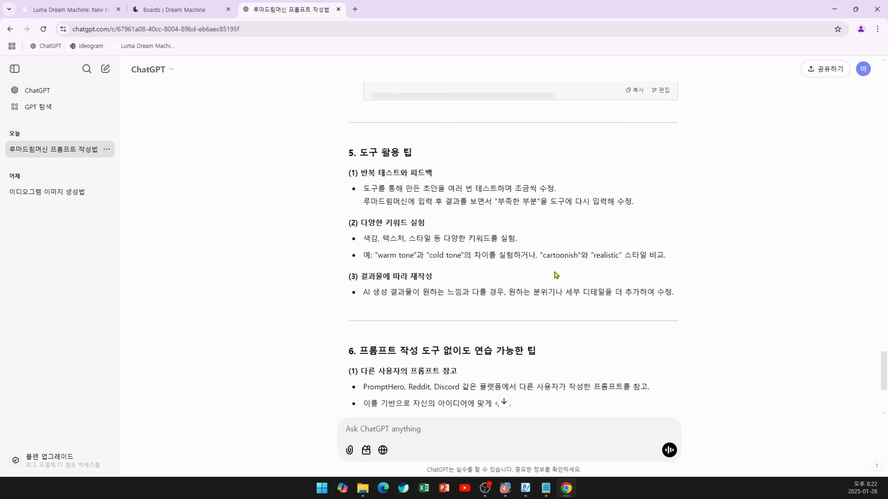
{"action": "scroll", "coordinate": [555, 272], "scroll_direction": "down", "scroll_amount": 4}
{"action": "scroll", "coordinate": [553, 279], "scroll_direction": "up", "scroll_amount": 3}
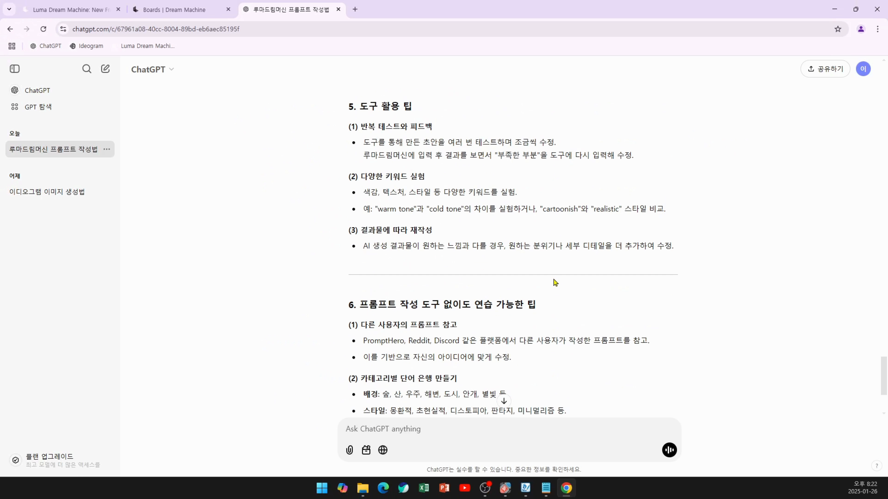
{"action": "scroll", "coordinate": [554, 287], "scroll_direction": "up", "scroll_amount": 10}
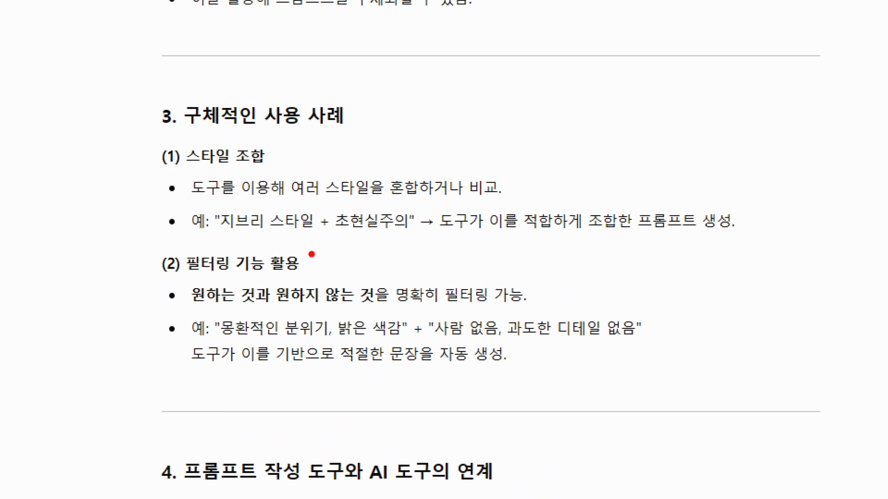
{"action": "left_click_drag", "start_coordinate": [321, 236], "coordinate": [340, 231]}
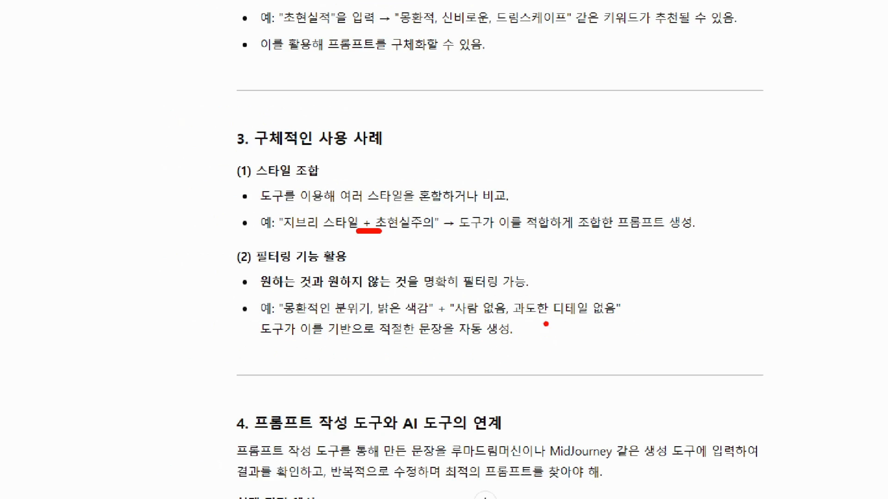
{"action": "scroll", "coordinate": [531, 311], "scroll_direction": "down", "scroll_amount": 10}
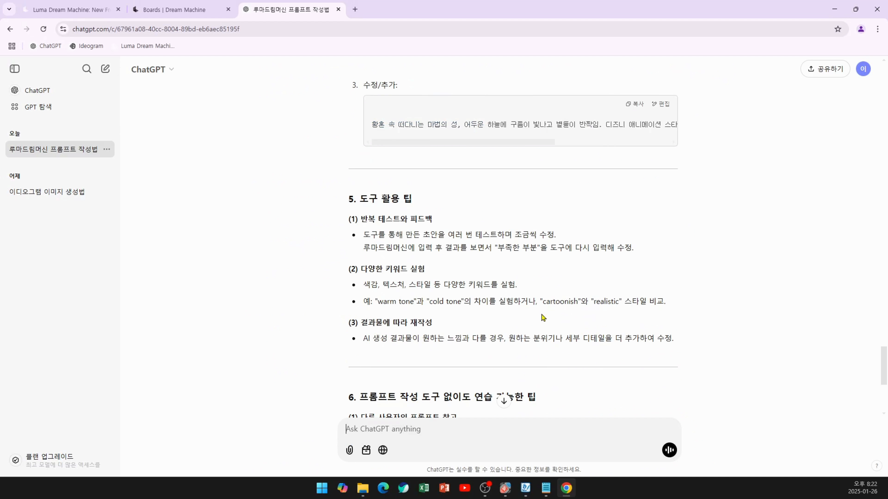
{"action": "scroll", "coordinate": [542, 317], "scroll_direction": "down", "scroll_amount": 5}
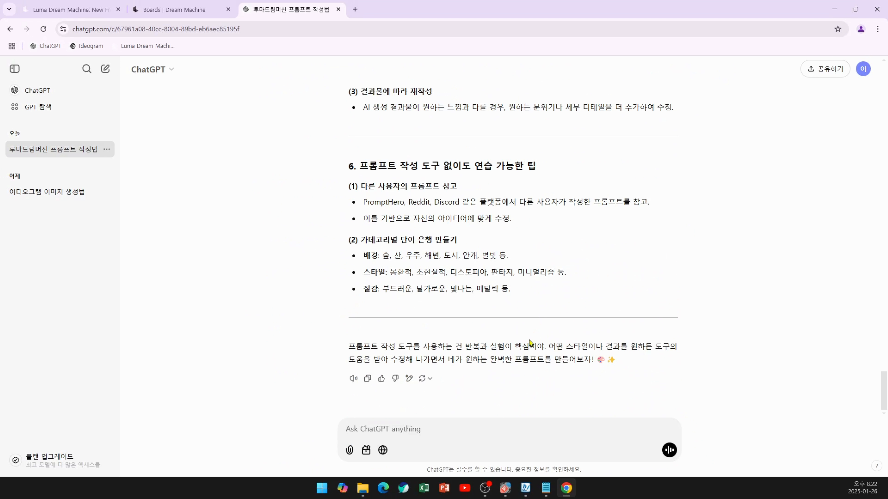
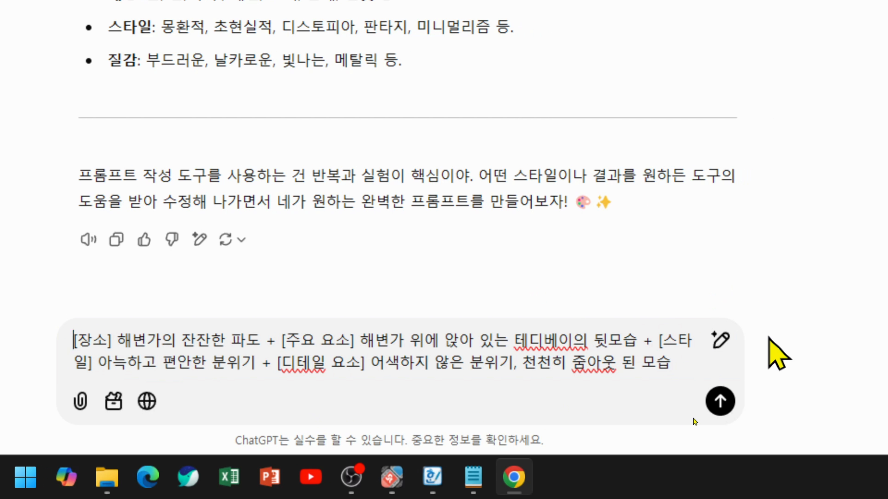
- Add the line "위에 내용을 루마드림머신에 사용할 수 있게 프롬프트로 작성해줘." above the beach teddy bear description in the unsent message
{"action": "key", "text": "shift+Return"}
{"action": "type", "text": "위에 내용을 "}
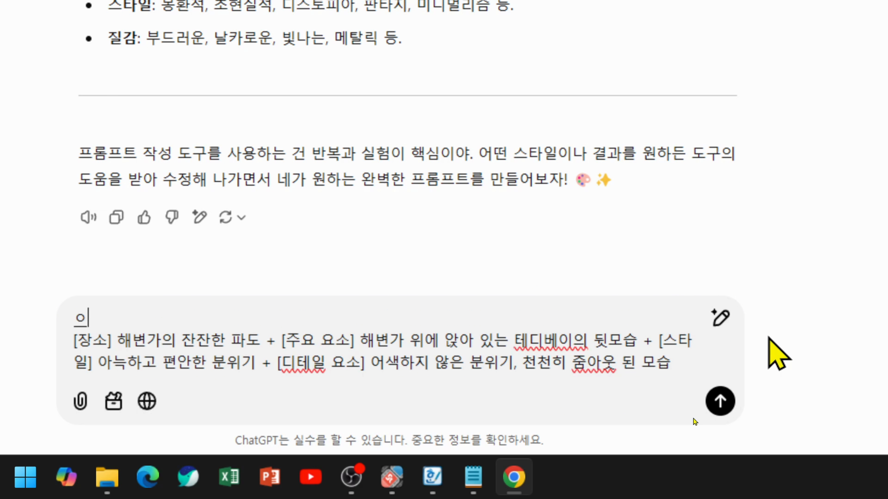
{"action": "type", "text": "루매"}
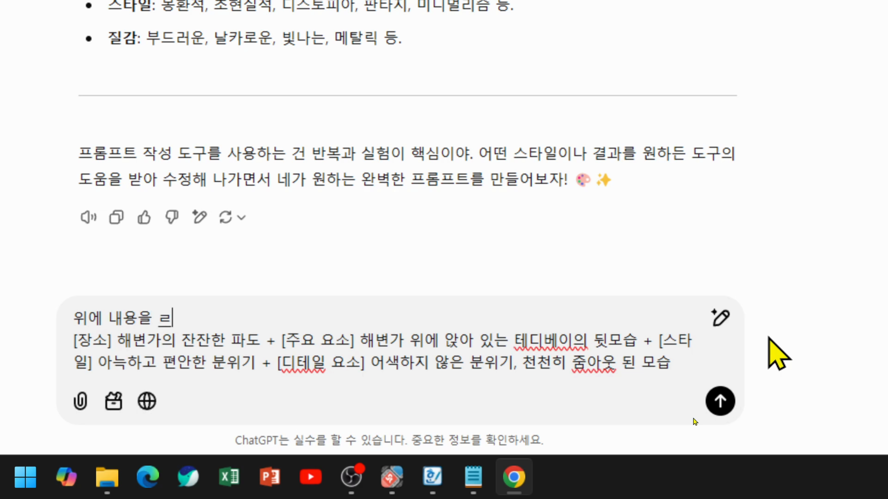
{"action": "key", "text": "BackSpace"}
{"action": "type", "text": "마드림셋"}
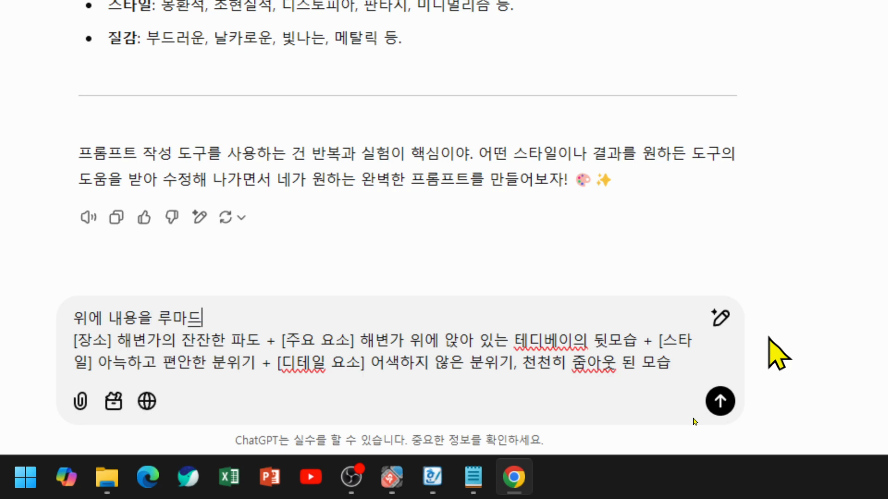
{"action": "key", "text": "BackSpace"}
{"action": "key", "text": "BackSpace"}
{"action": "key", "text": "BackSpace"}
{"action": "type", "text": "머신에 "}
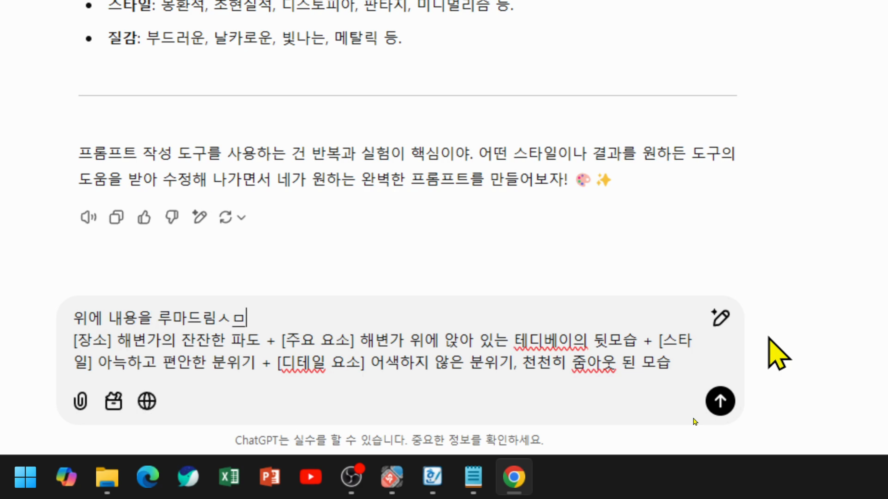
{"action": "type", "text": "사용할 수 있게 "}
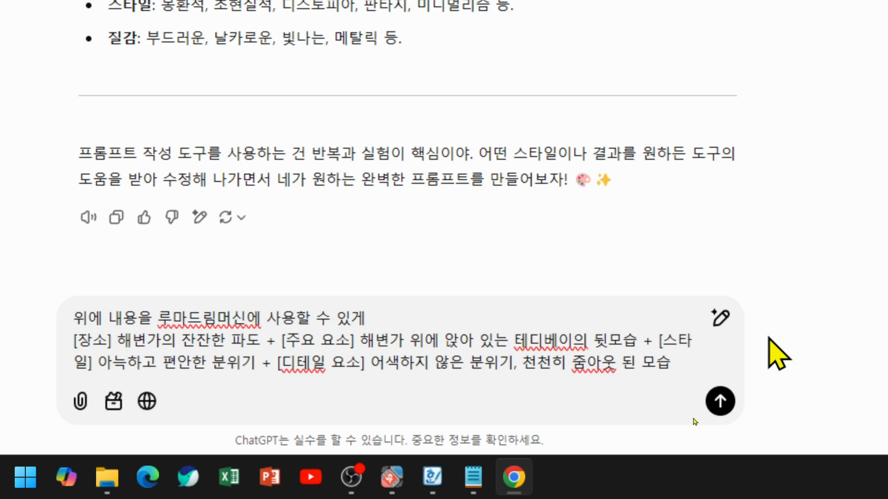
{"action": "type", "text": "프롬프트로"}
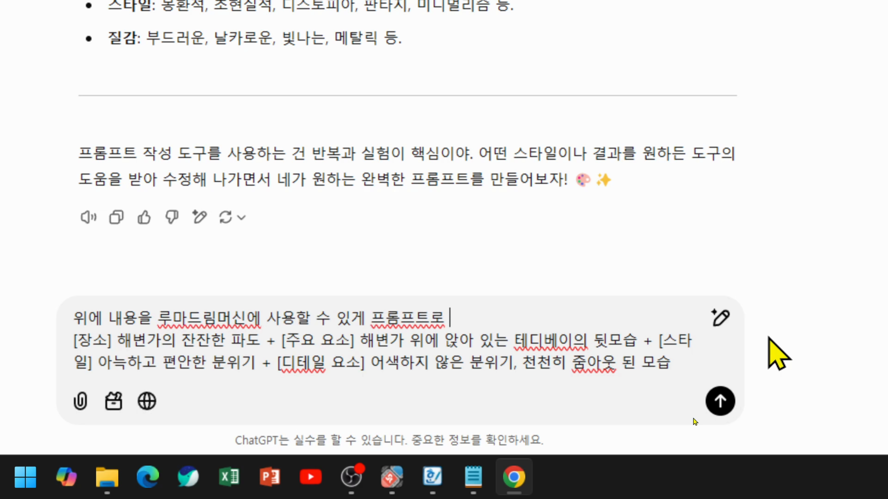
{"action": "type", "text": " 작성했"}
{"action": "type", "text": "줘."}
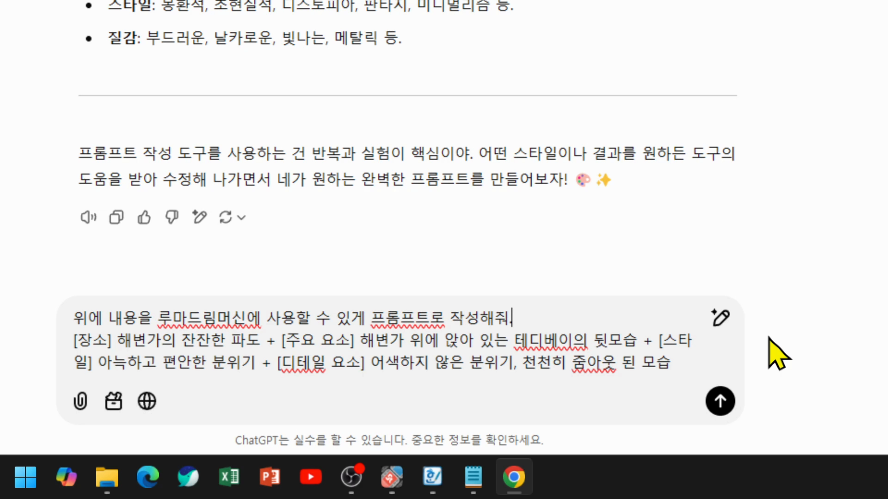
{"action": "mouse_move", "coordinate": [60, 300]}
{"action": "left_mouse_down"}
{"action": "mouse_move", "coordinate": [556, 333]}
{"action": "mouse_move", "coordinate": [527, 333]}
{"action": "left_mouse_up"}
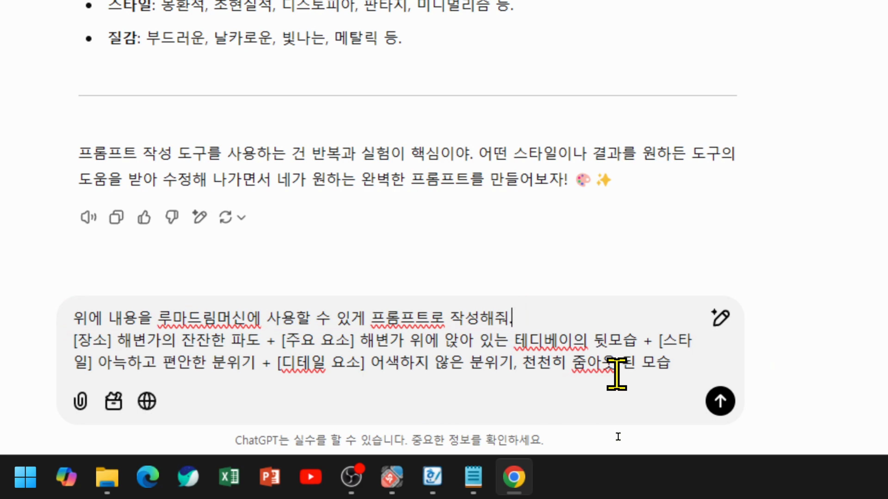
- Send the beach teddy bear request to ChatGPT and review the English prompt in its reply
{"action": "left_click", "coordinate": [720, 400]}
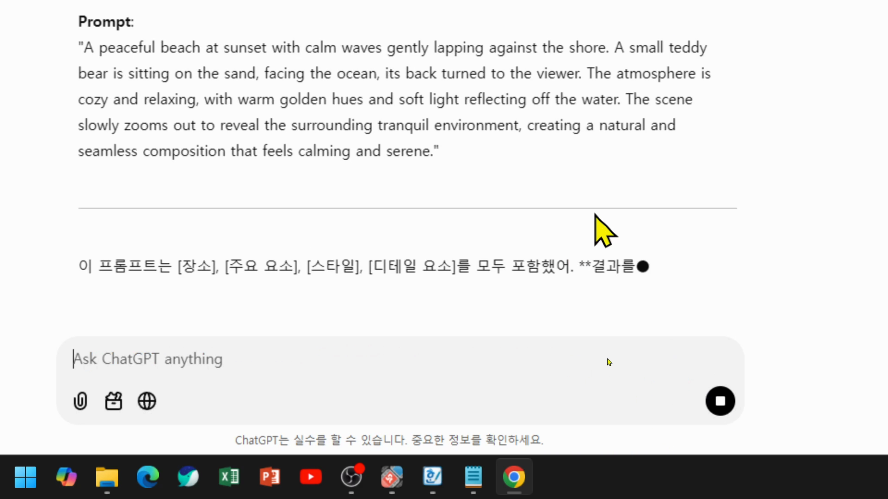
{"action": "scroll", "coordinate": [510, 267], "scroll_direction": "up", "scroll_amount": 3}
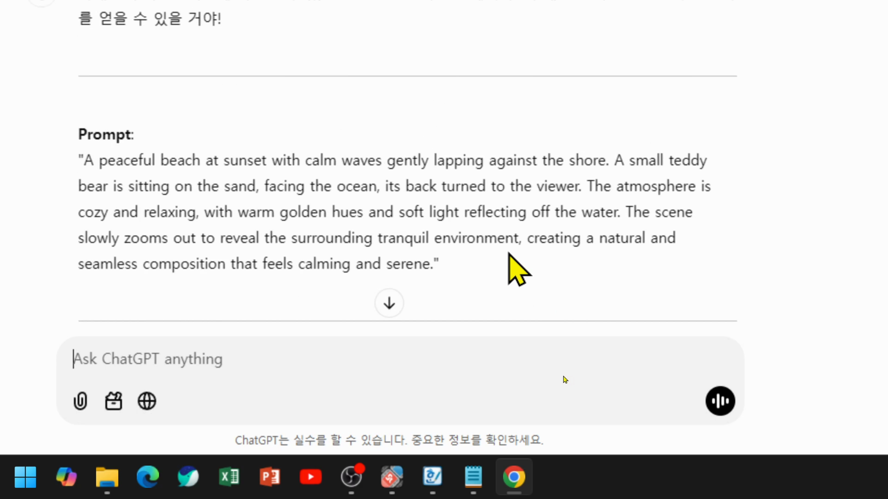
{"action": "scroll", "coordinate": [516, 270], "scroll_direction": "down", "scroll_amount": 3}
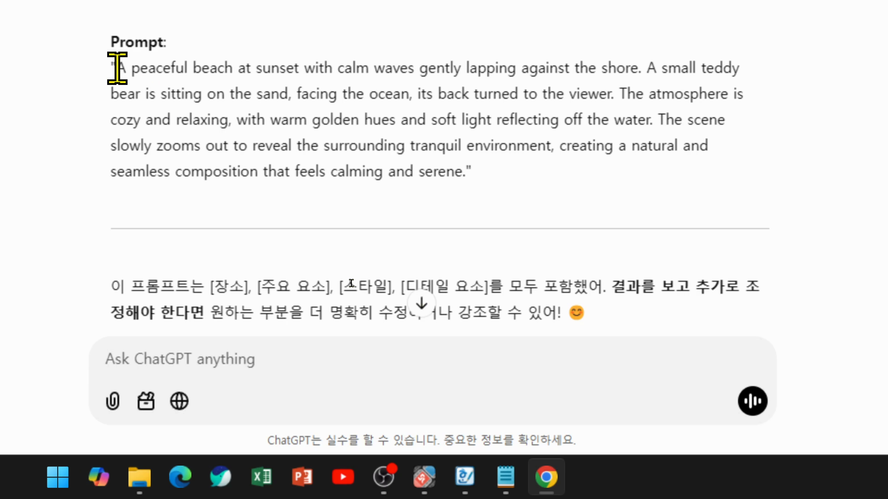
- Copy the English beach teddy bear prompt from ChatGPT's reply and create a new board in Dream Machine
{"action": "left_click_drag", "start_coordinate": [117, 69], "coordinate": [466, 174]}
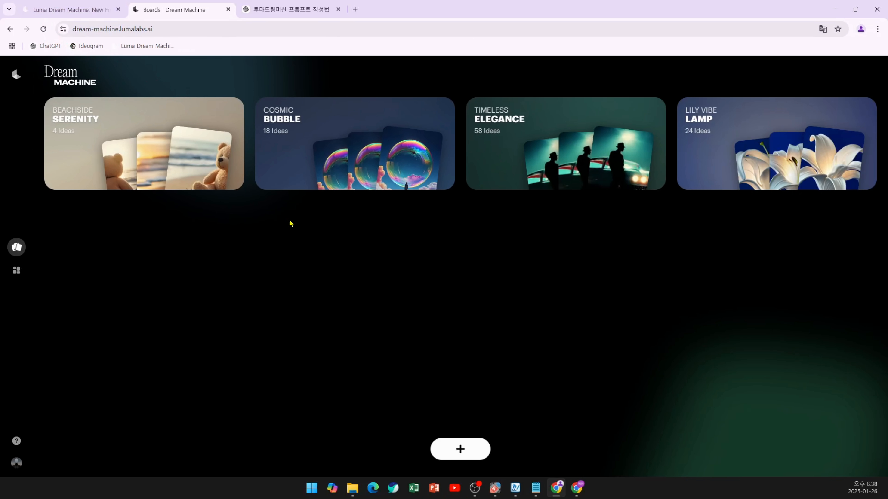
{"action": "left_click", "coordinate": [472, 450]}
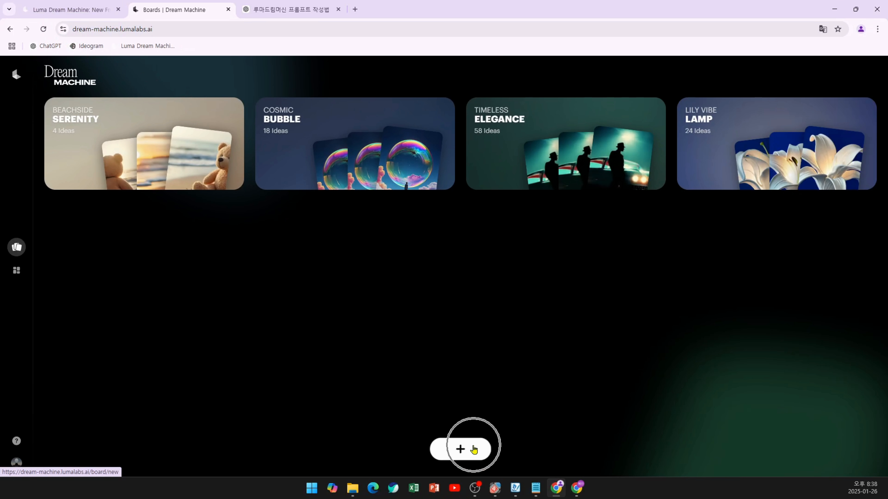
{"action": "left_click", "coordinate": [474, 450]}
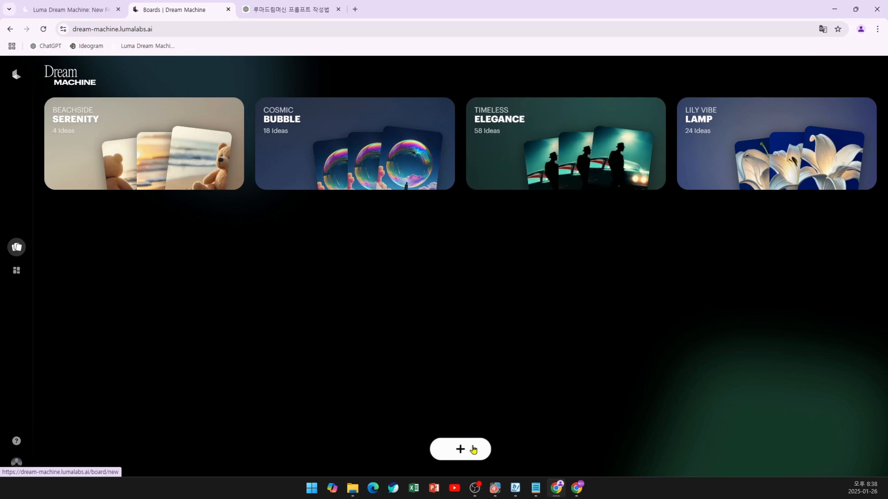
{"action": "left_click", "coordinate": [473, 449]}
{"action": "left_click", "coordinate": [473, 449]}
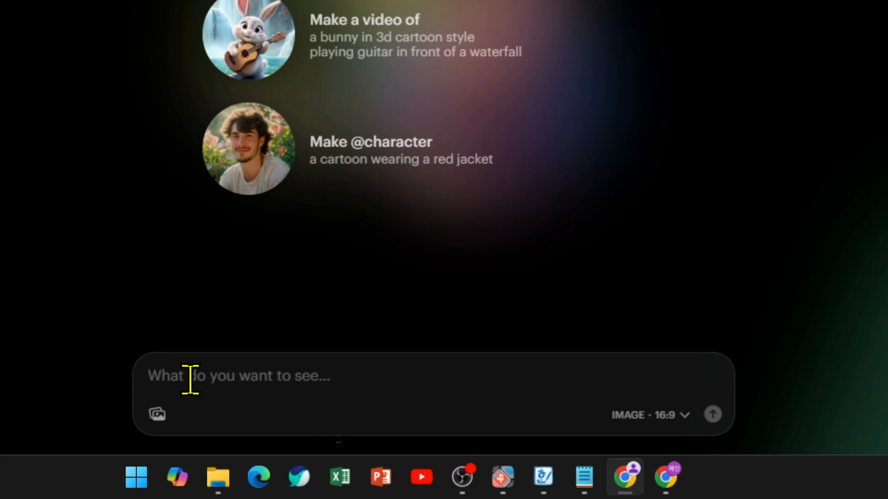
- Generate images on the new board from the teddy bear prompt beginning "A tranquil beach with gentle waves softly reaching the shore."
{"action": "key", "text": "ctrl+2"}
{"action": "key", "text": "r"}
{"action": "key", "text": "t"}
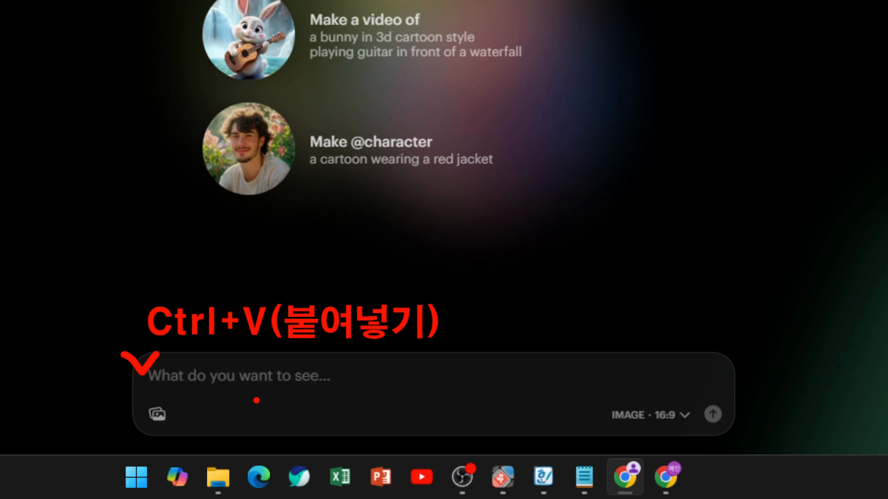
{"action": "left_click", "coordinate": [257, 401]}
{"action": "type", "text": "A tranquil beach with gentle waves softly reaching the shore. A teddy bear sits quietly on the sand, its back facing the viewer, gazing out at the calm ocean. The atmosphere is warm and cozy, filled with soft, golden sunlight reflecting on the water, evoking a peaceful and comforting vibe. The scene feels serene and naturally harmonious, perfectly capturing the sense of relaxation and comfort."}
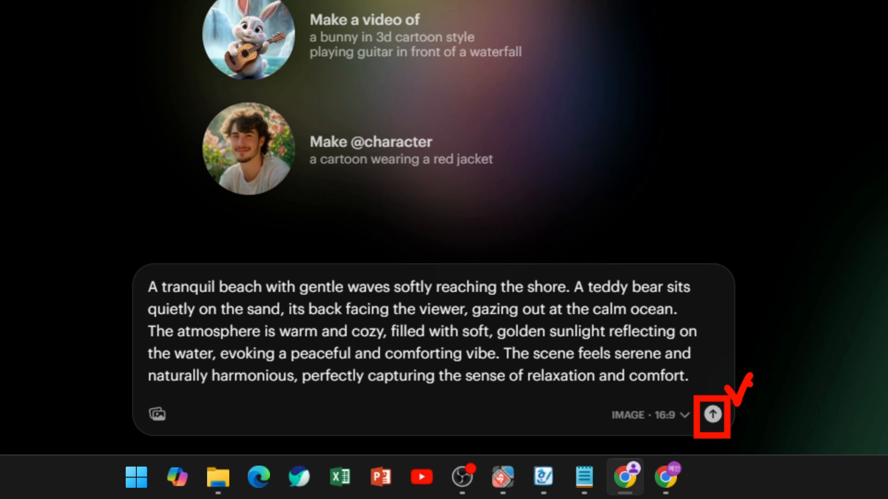
{"action": "left_click", "coordinate": [713, 414]}
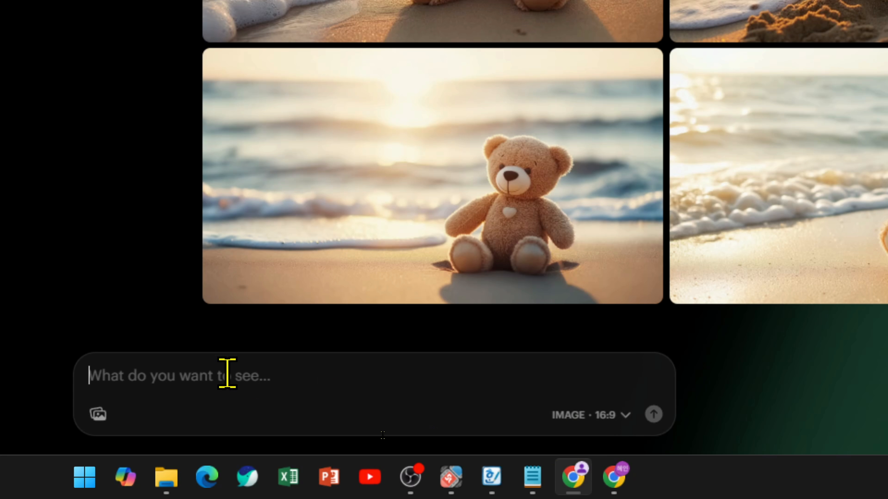
- Try the Videos output type in the board's generation settings and return it to Images
{"action": "mouse_move", "coordinate": [528, 398]}
{"action": "left_mouse_down"}
{"action": "mouse_move", "coordinate": [579, 447]}
{"action": "mouse_move", "coordinate": [648, 449]}
{"action": "left_mouse_up"}
{"action": "left_click_drag", "start_coordinate": [619, 384], "coordinate": [647, 378]}
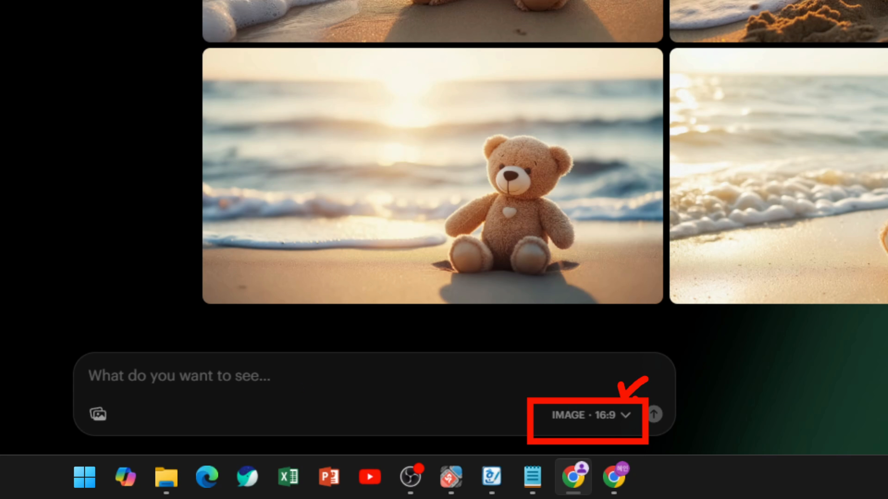
{"action": "key", "text": "Escape"}
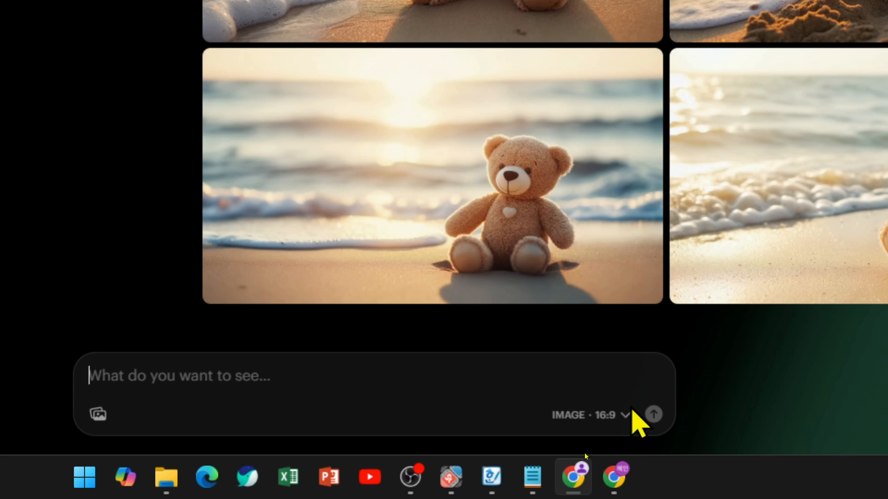
{"action": "left_click", "coordinate": [606, 419]}
{"action": "left_click", "coordinate": [659, 210]}
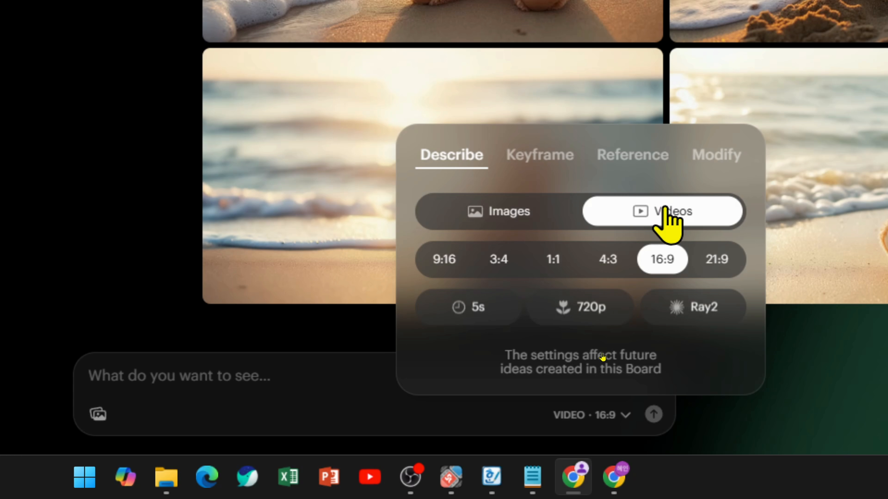
{"action": "left_click", "coordinate": [501, 217]}
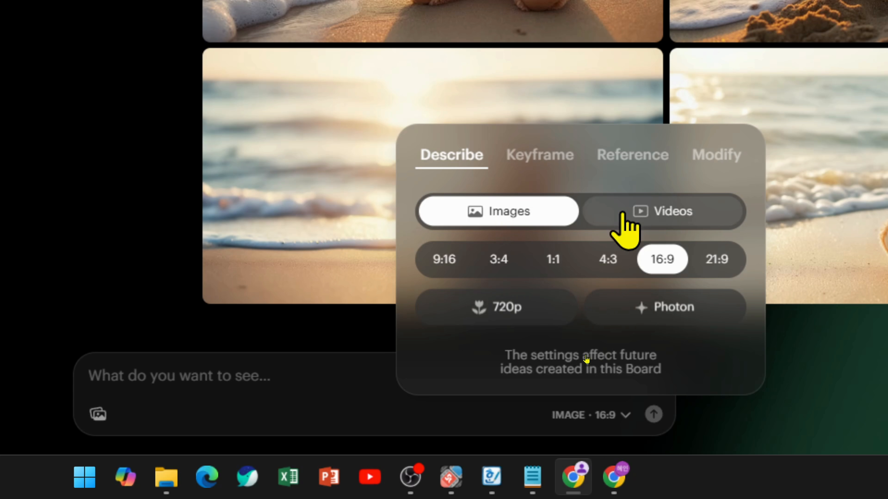
{"action": "left_click", "coordinate": [639, 210]}
{"action": "left_click", "coordinate": [484, 212]}
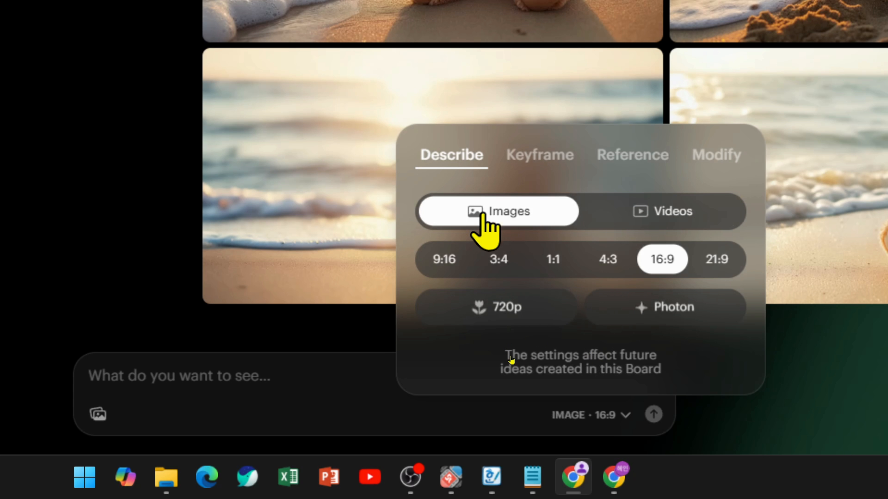
- Try the 4:3, 1:1, 3:4 and 9:16 aspect ratios, return to 16:9 and close the generation settings
{"action": "left_click", "coordinate": [603, 263]}
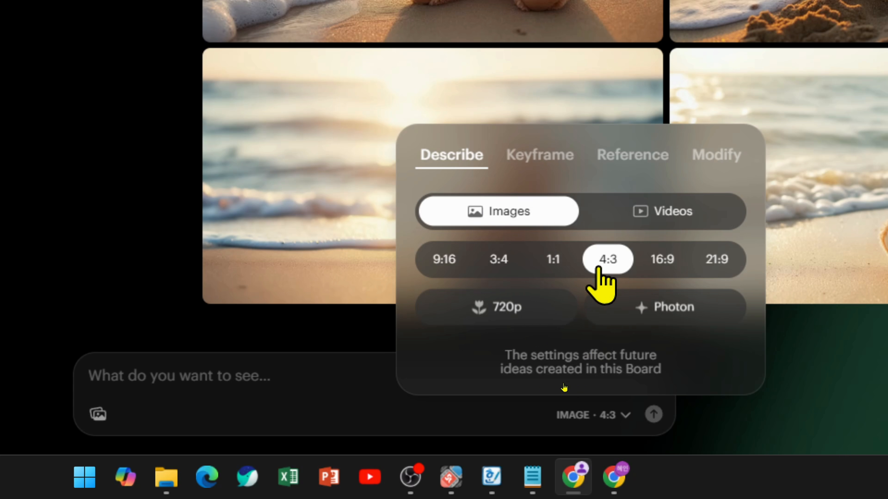
{"action": "left_click", "coordinate": [561, 260]}
{"action": "left_click", "coordinate": [500, 263]}
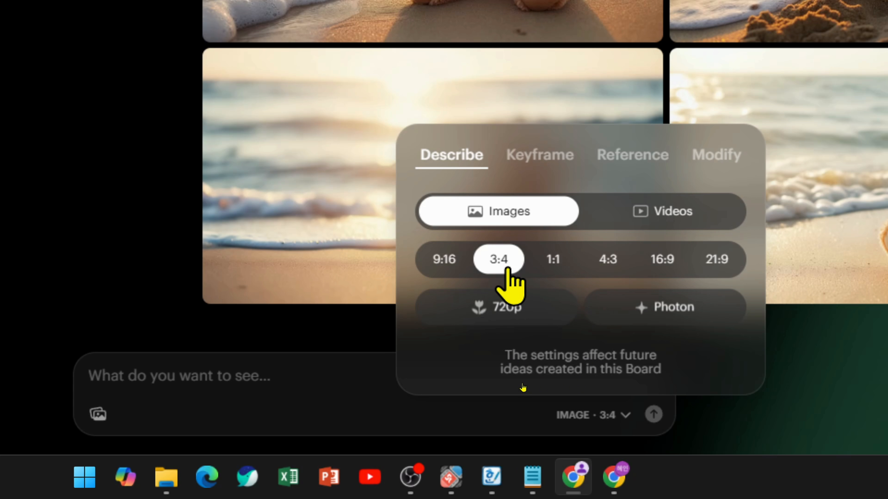
{"action": "left_click", "coordinate": [454, 260]}
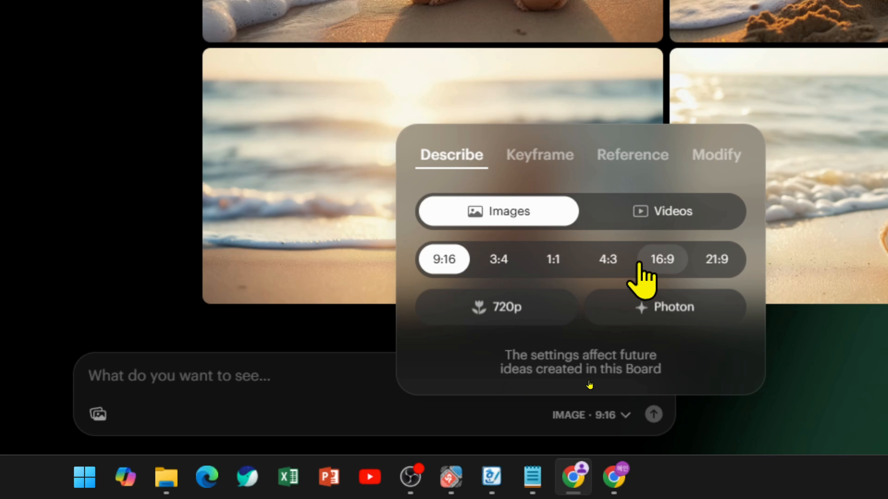
{"action": "left_click", "coordinate": [650, 261]}
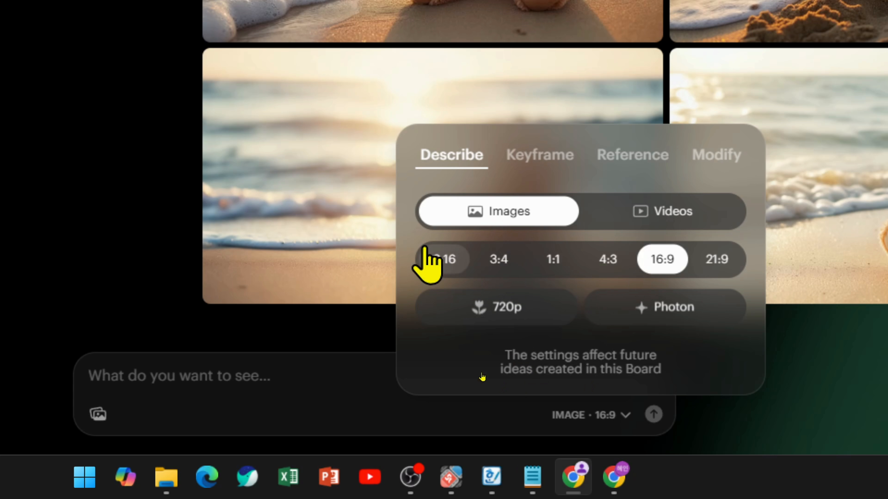
{"action": "left_click", "coordinate": [594, 415]}
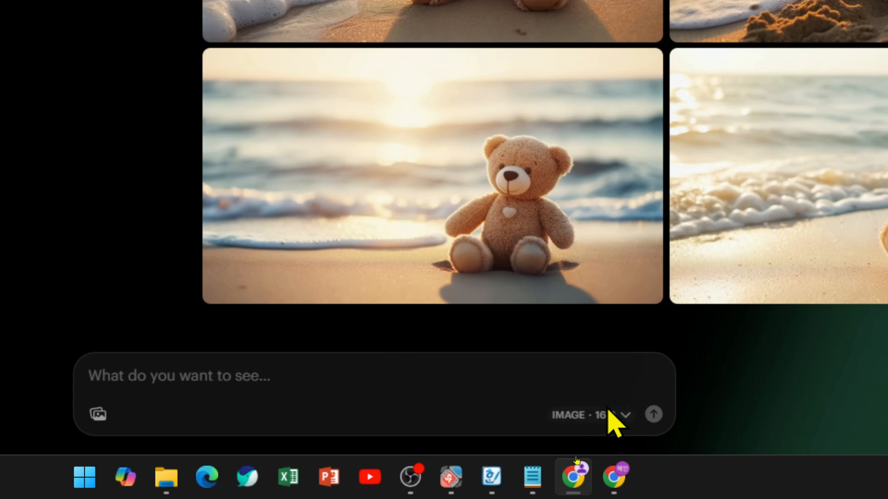
{"action": "left_click", "coordinate": [594, 415]}
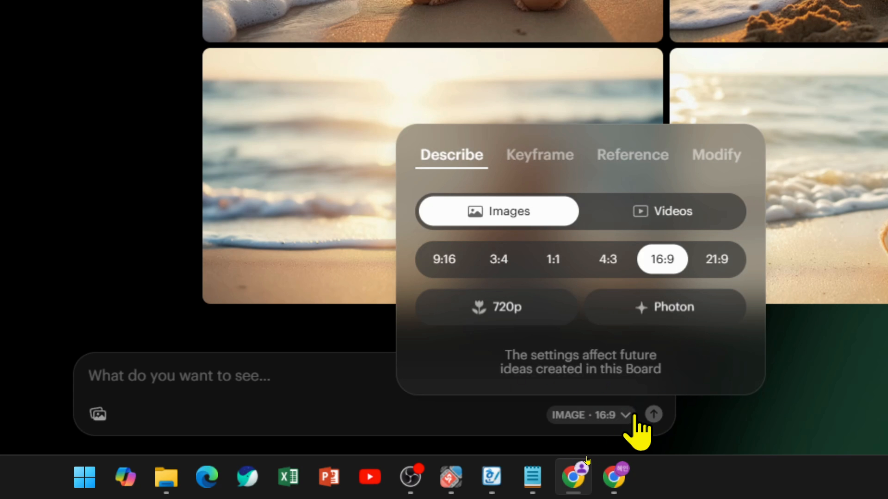
{"action": "left_click", "coordinate": [254, 362]}
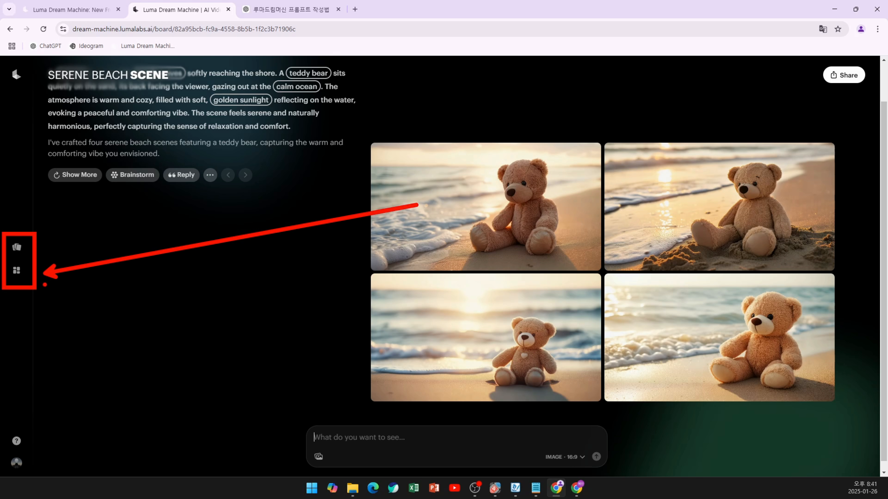
- Show all generated ideas and open the image of the teddy bear seen from behind, casting a shadow on the sand
{"action": "left_click", "coordinate": [17, 271]}
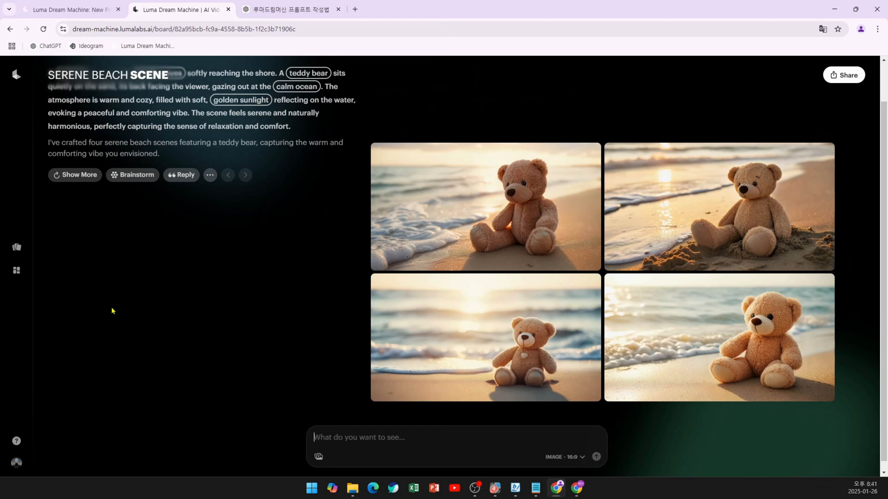
{"action": "left_click", "coordinate": [33, 264]}
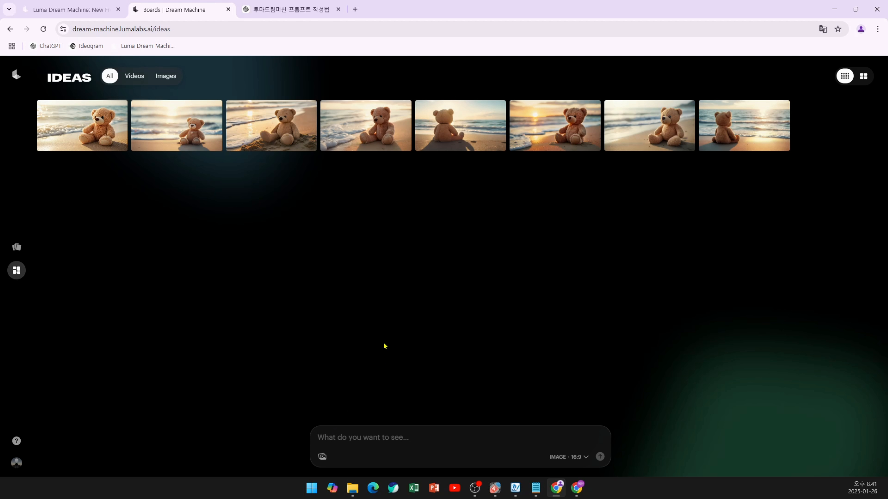
{"action": "left_click", "coordinate": [472, 132]}
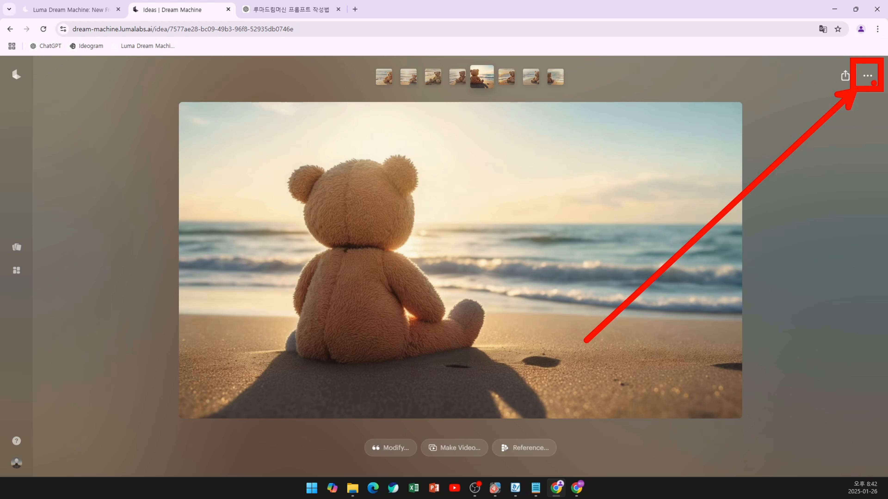
- Download the opened image of the teddy bear facing the ocean
{"action": "key", "text": "ctrl"}
{"action": "key", "text": "ctrl"}
{"action": "key", "text": "ctrl"}
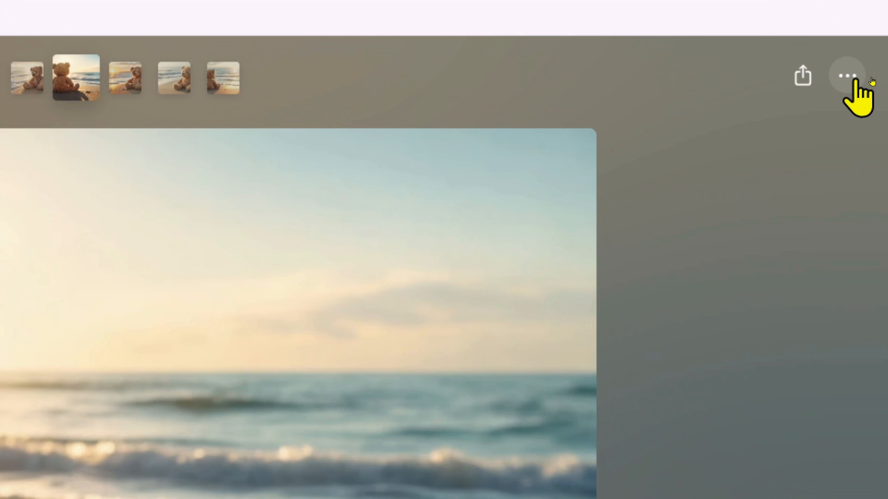
{"action": "left_click", "coordinate": [855, 82]}
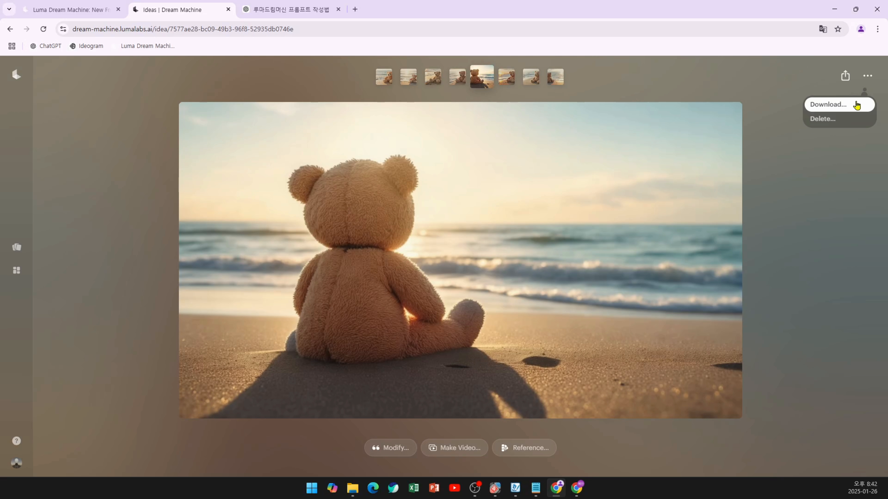
{"action": "left_click", "coordinate": [856, 105]}
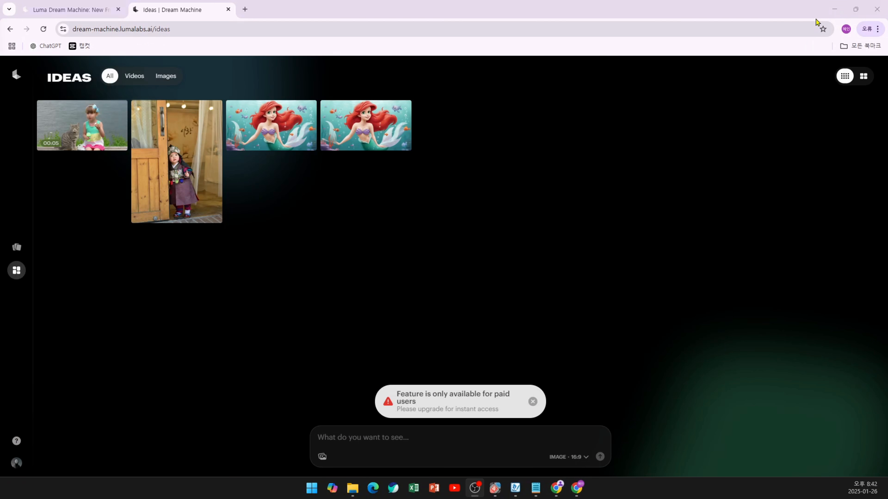
- Minimize the browser window and open the Downloads folder in File Explorer
{"action": "left_click", "coordinate": [835, 9]}
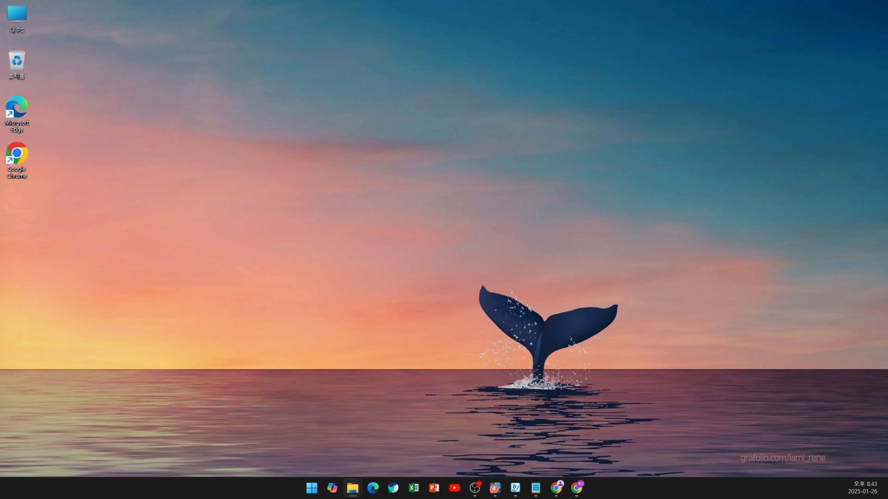
{"action": "left_click_drag", "start_coordinate": [476, 174], "coordinate": [454, 104]}
{"action": "scroll", "coordinate": [247, 260], "scroll_direction": "up", "scroll_amount": 3}
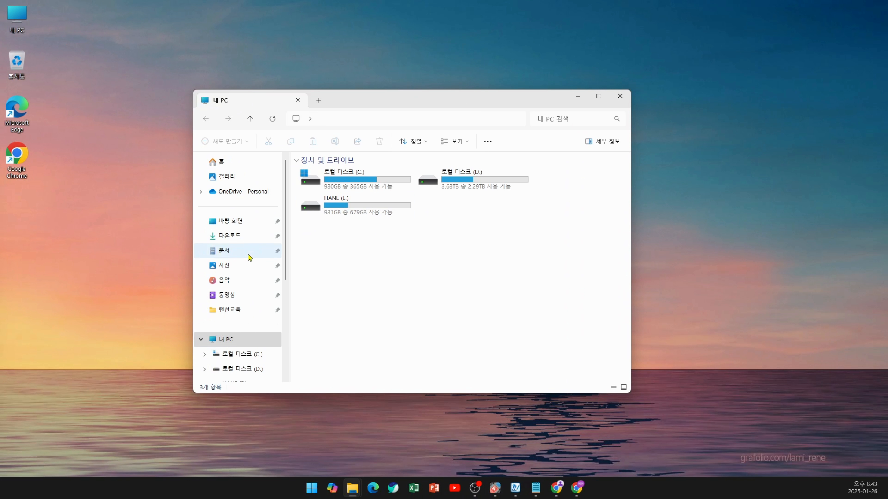
{"action": "left_click", "coordinate": [245, 237]}
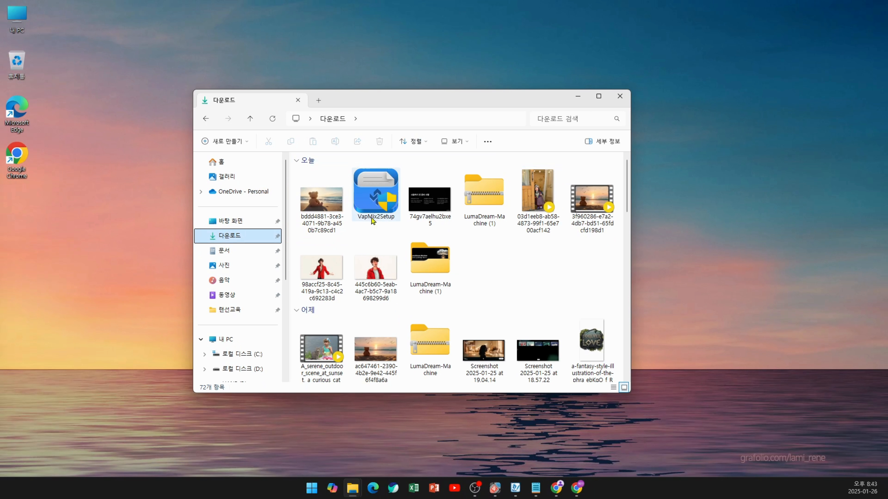
- Check the picture size and resolution in the file properties of the newly downloaded teddy bear image, and close them without changes
{"action": "left_click", "coordinate": [312, 278]}
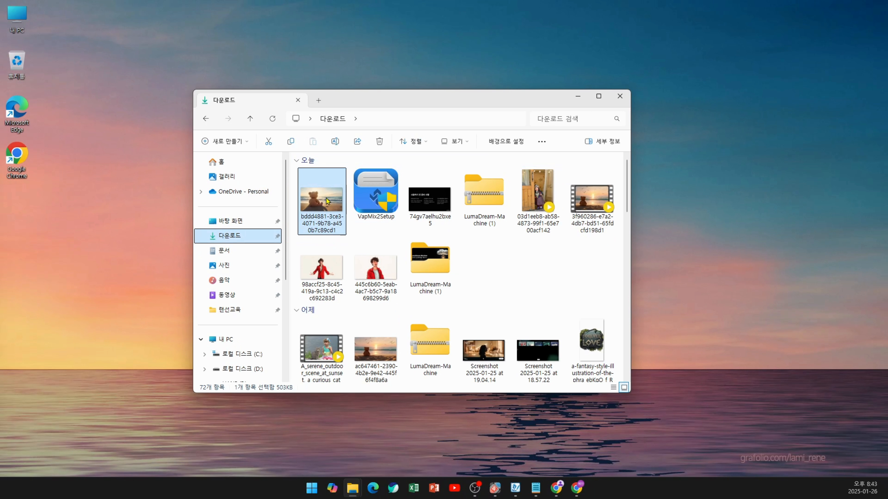
{"action": "right_click", "coordinate": [332, 216]}
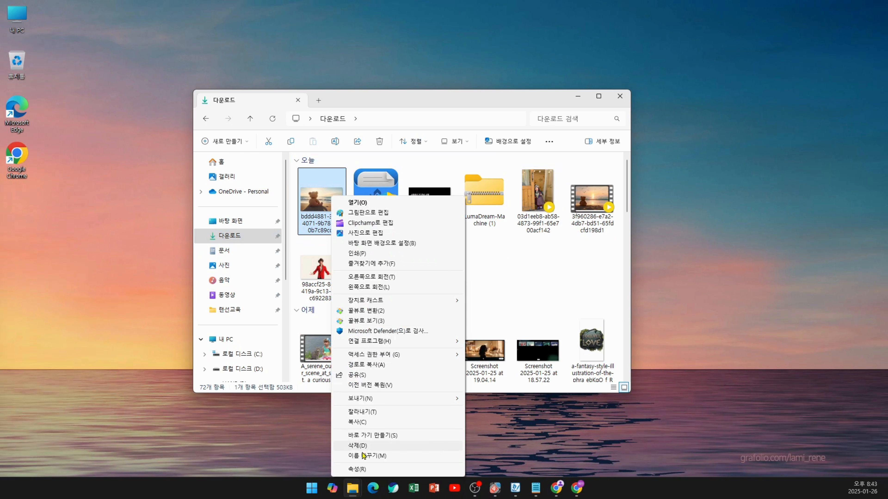
{"action": "left_click", "coordinate": [371, 470]}
{"action": "left_click_drag", "start_coordinate": [167, 185], "coordinate": [399, 160]}
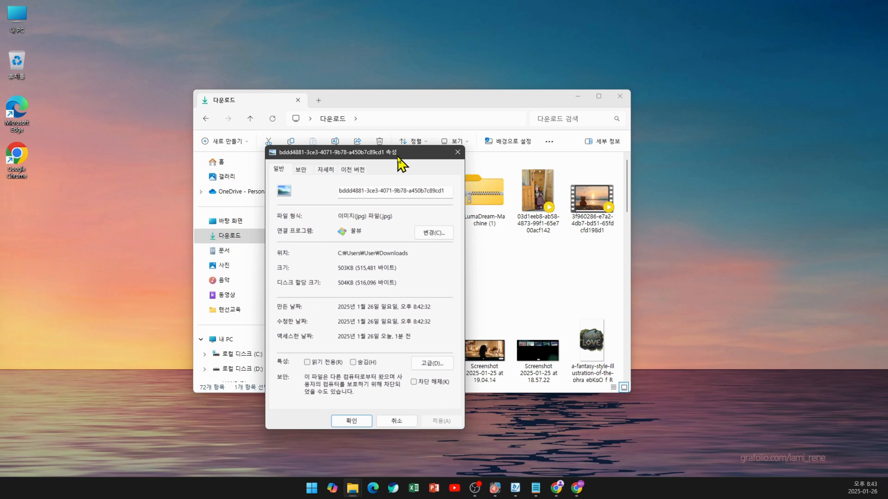
{"action": "left_click", "coordinate": [302, 170]}
{"action": "left_click", "coordinate": [325, 169]}
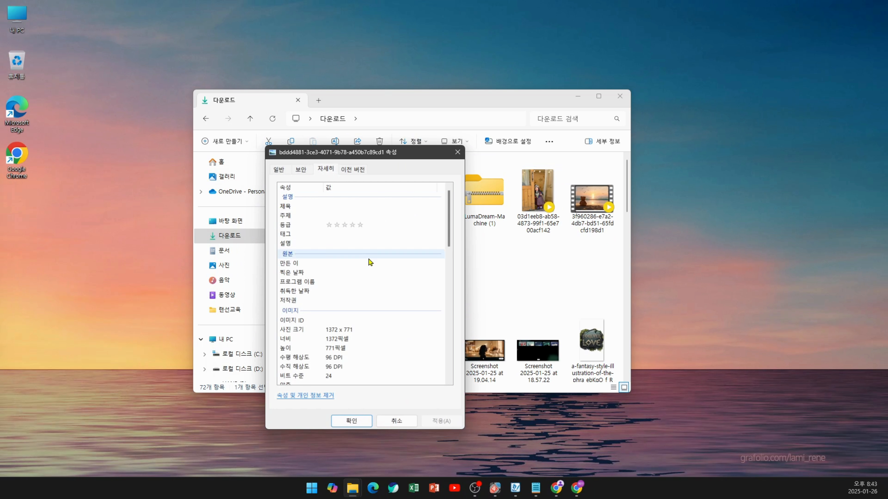
{"action": "scroll", "coordinate": [367, 279], "scroll_direction": "down", "scroll_amount": 5}
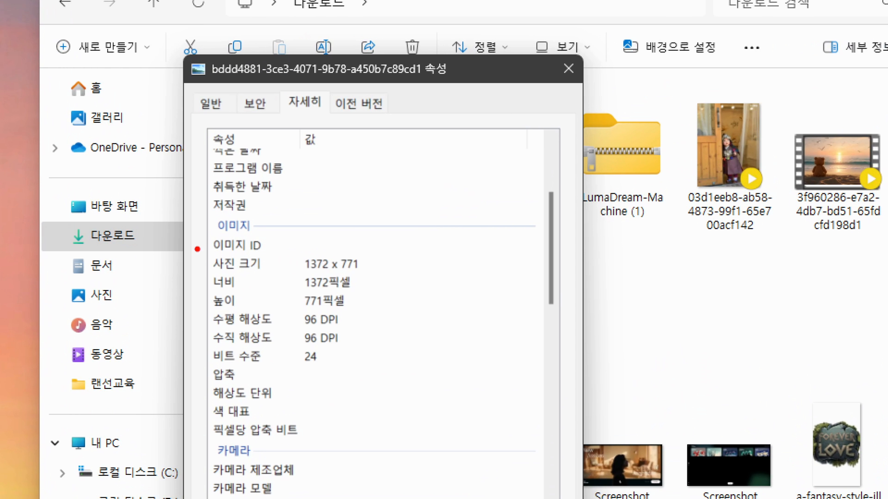
{"action": "left_click_drag", "start_coordinate": [196, 248], "coordinate": [397, 284]}
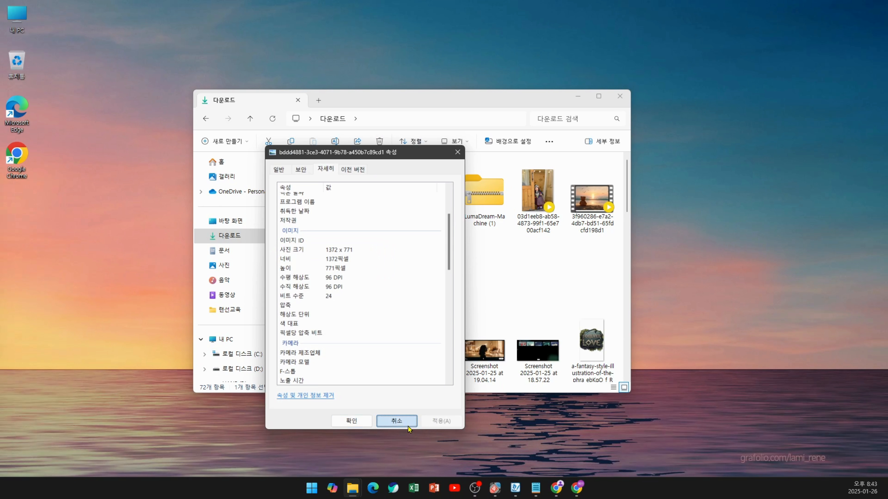
{"action": "left_click", "coordinate": [397, 424]}
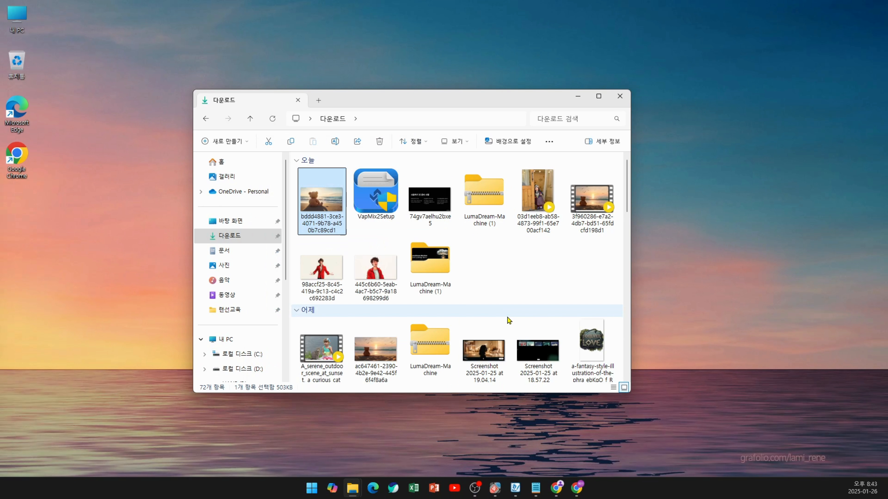
- Close the Downloads folder window and return to the opened teddy bear image in the Chrome browser
{"action": "left_click", "coordinate": [620, 96]}
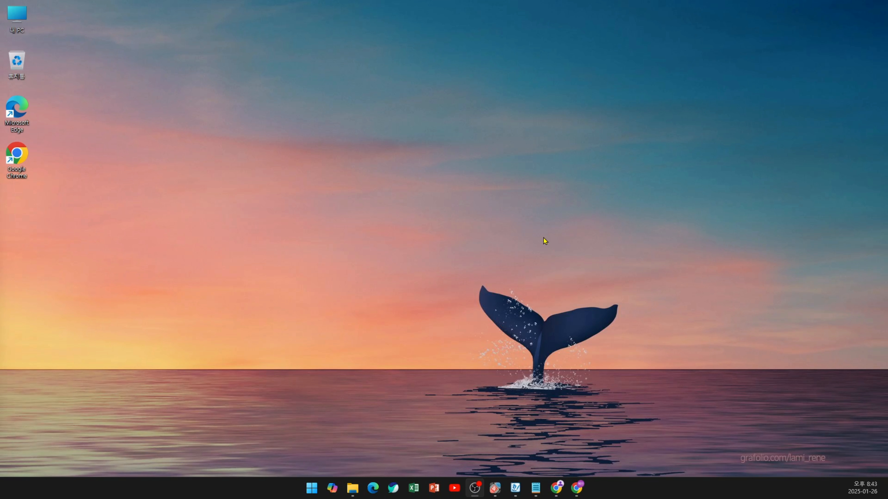
{"action": "left_click", "coordinate": [556, 488]}
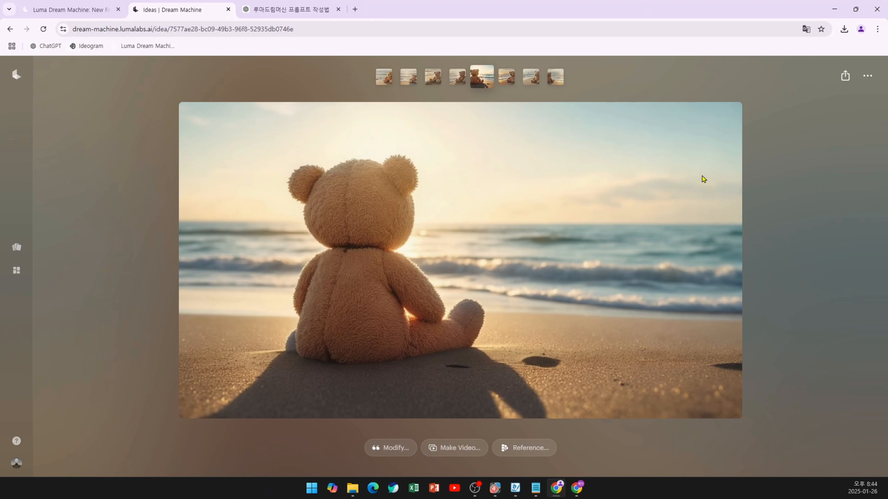
{"action": "left_click", "coordinate": [868, 84]}
{"action": "left_click", "coordinate": [868, 83]}
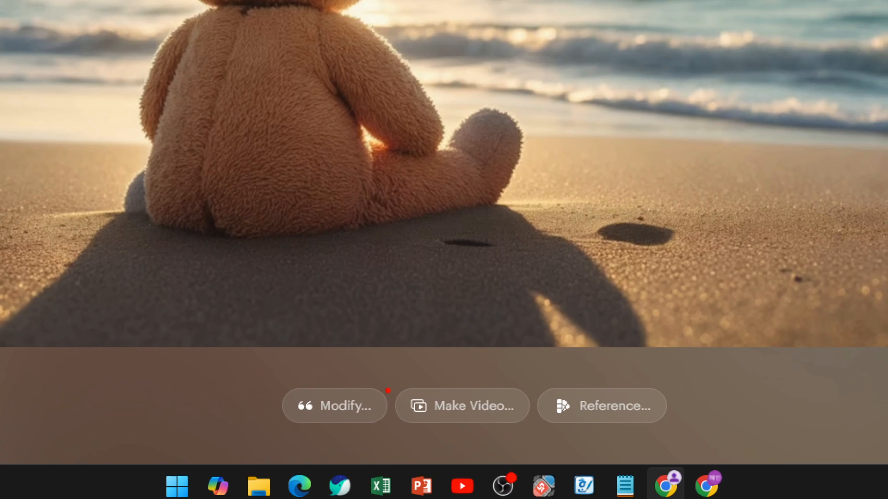
{"action": "mouse_move", "coordinate": [388, 376]}
{"action": "left_mouse_down"}
{"action": "mouse_move", "coordinate": [480, 427]}
{"action": "mouse_move", "coordinate": [527, 428]}
{"action": "mouse_move", "coordinate": [535, 438]}
{"action": "left_mouse_up"}
{"action": "mouse_move", "coordinate": [494, 352]}
{"action": "left_mouse_down"}
{"action": "mouse_move", "coordinate": [534, 352]}
{"action": "mouse_move", "coordinate": [545, 340]}
{"action": "left_mouse_up"}
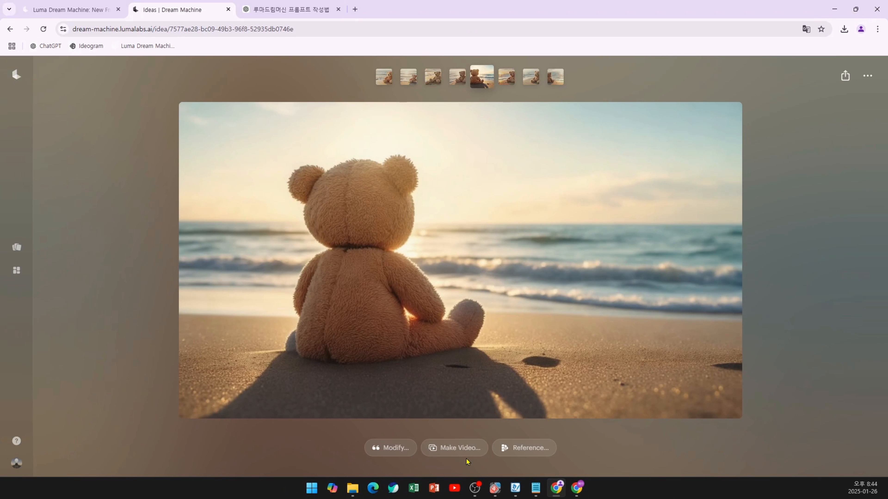
- Generate a video from the opened teddy bear image, using it as the start frame with the prompt "camera move down"
{"action": "left_click", "coordinate": [481, 409]}
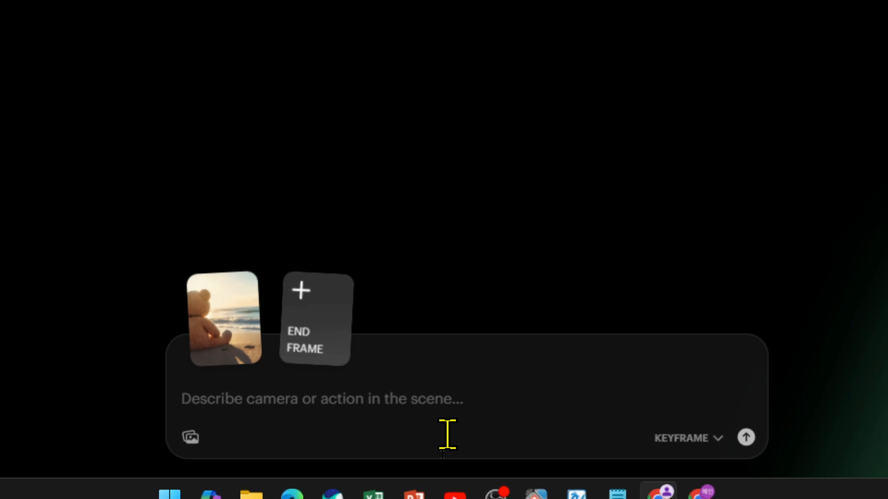
{"action": "mouse_move", "coordinate": [201, 339]}
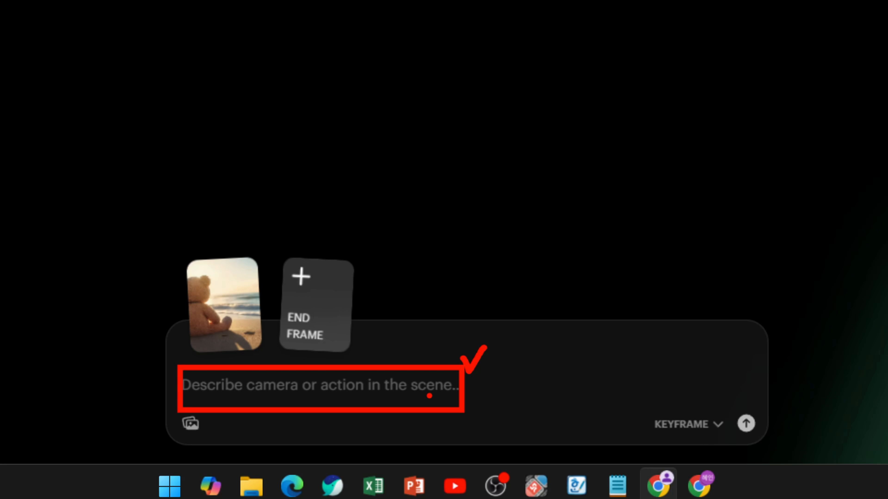
{"action": "left_click", "coordinate": [353, 386]}
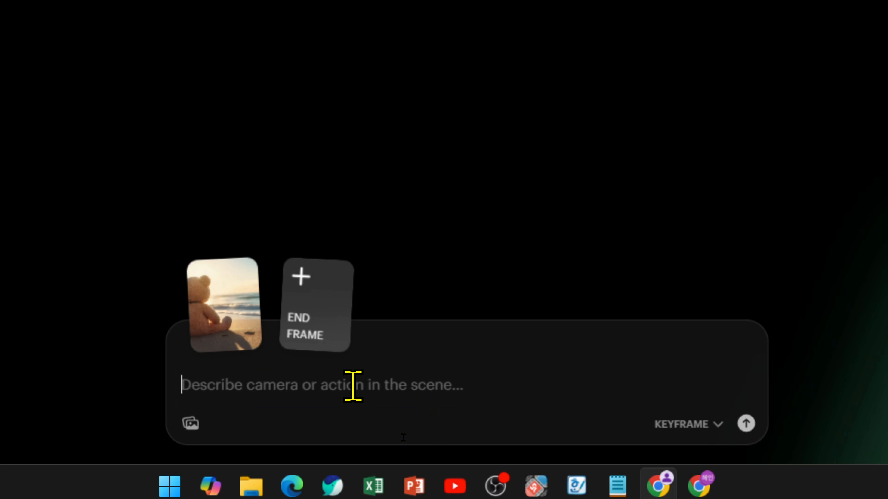
{"action": "type", "text": "c"}
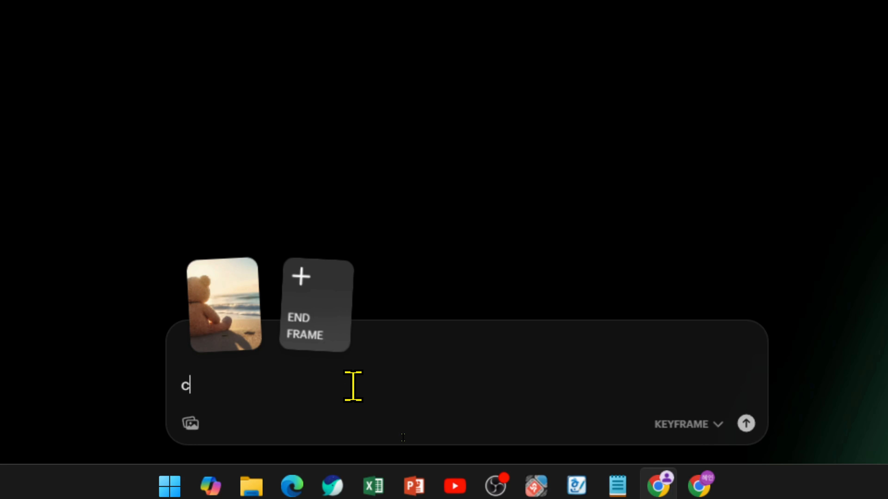
{"action": "type", "text": "amera"}
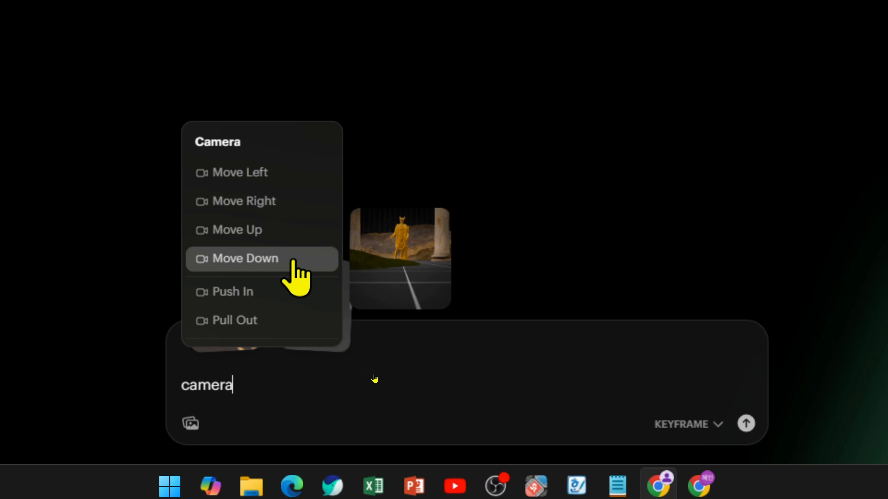
{"action": "left_click", "coordinate": [246, 263]}
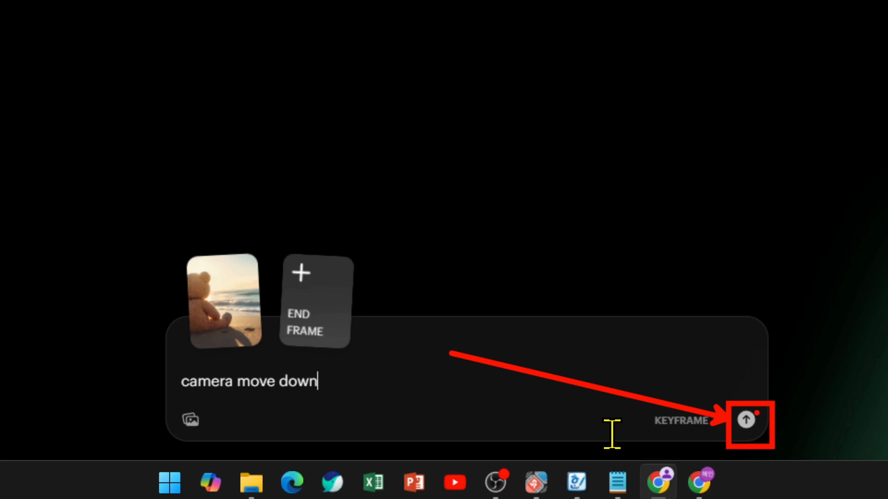
{"action": "left_click", "coordinate": [748, 419]}
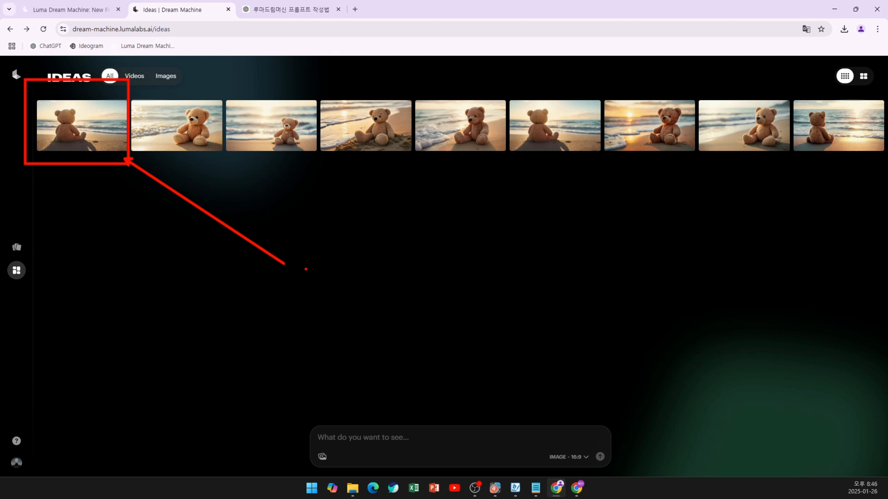
{"action": "key", "text": "Escape"}
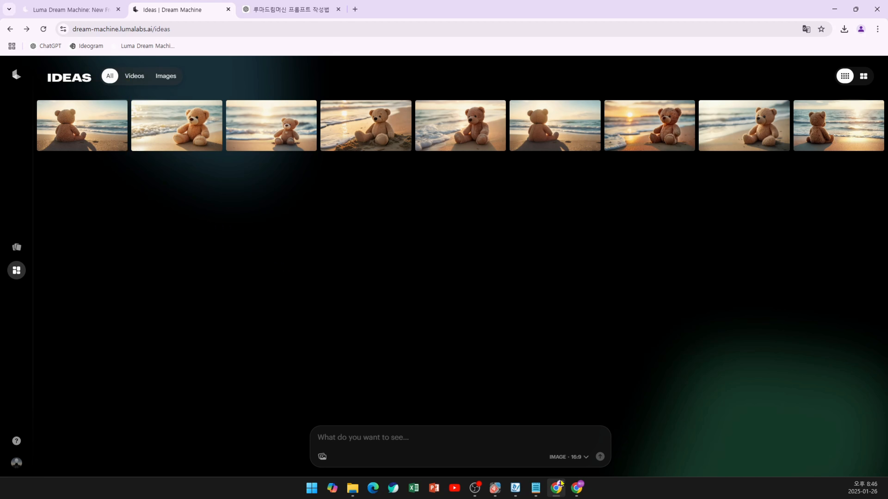
- Close the browser window of the second Chrome profile and switch to the Dream Machine ideas page in the Whale browser
{"action": "left_click", "coordinate": [577, 488]}
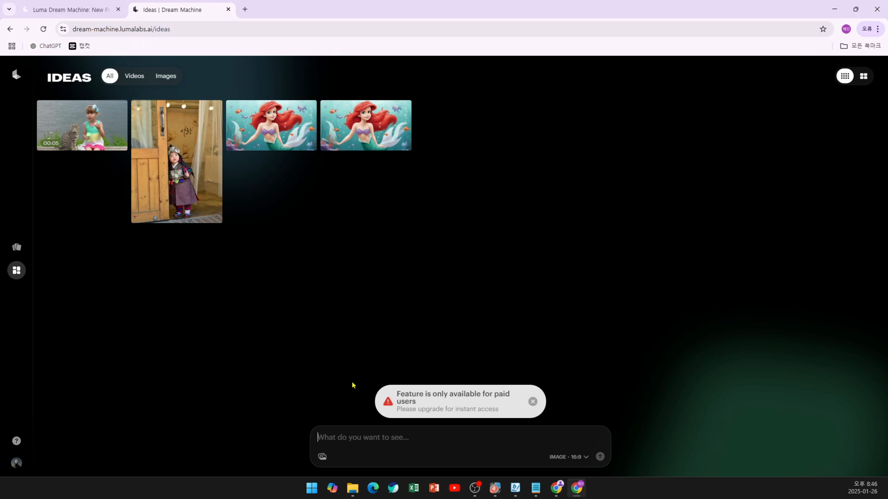
{"action": "left_click", "coordinate": [880, 9]}
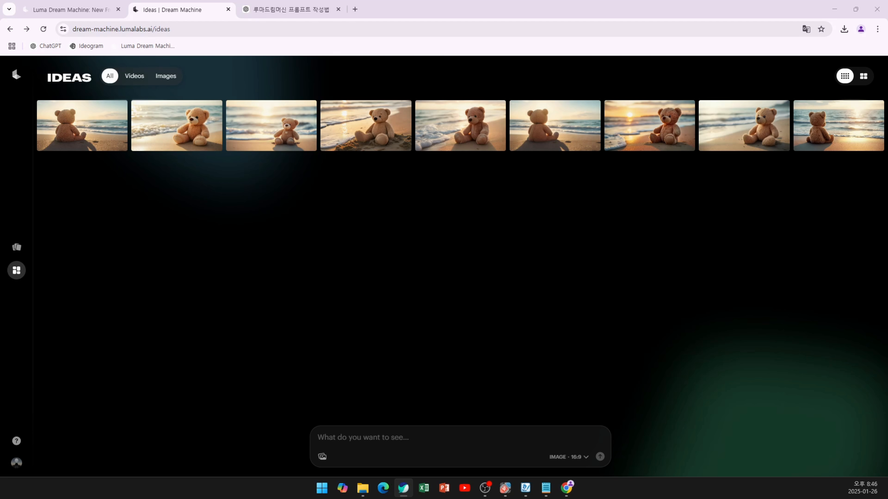
{"action": "left_click_drag", "start_coordinate": [0, 214], "coordinate": [433, 5]}
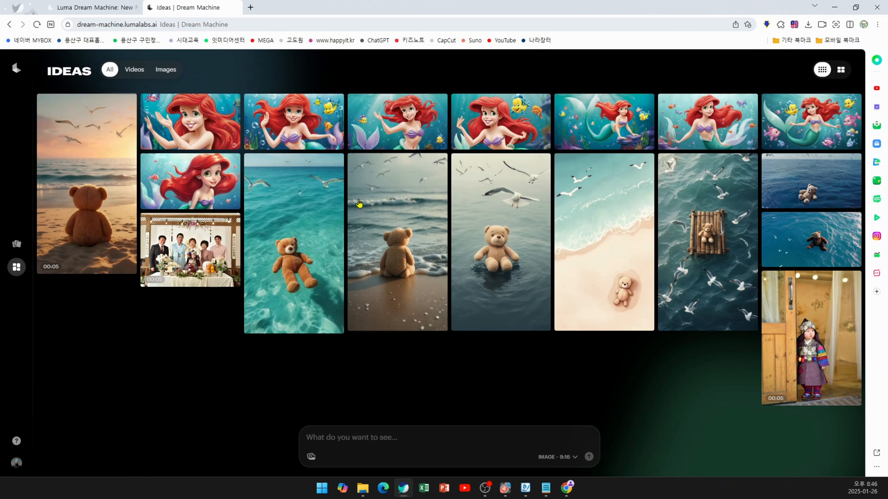
- Play the sunset beach teddy bear video and the two landscape videos of the bear floating at sea, returning to the ideas after each
{"action": "left_click", "coordinate": [71, 231]}
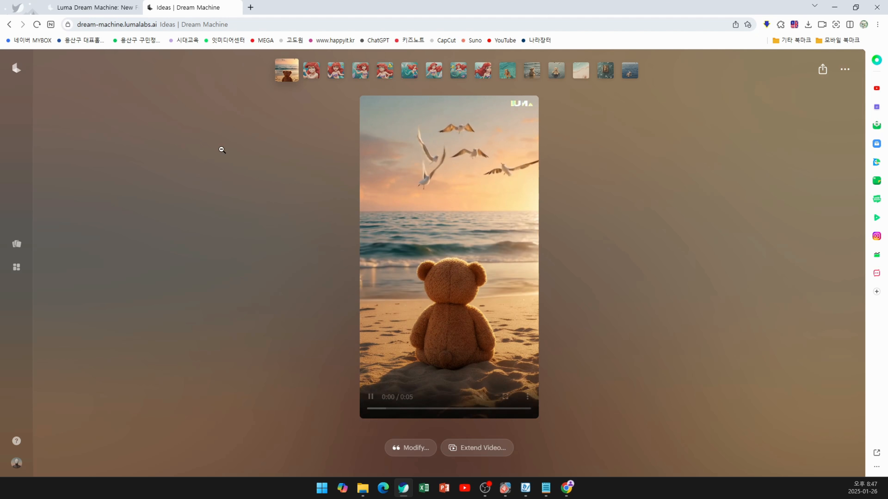
{"action": "left_click", "coordinate": [342, 387]}
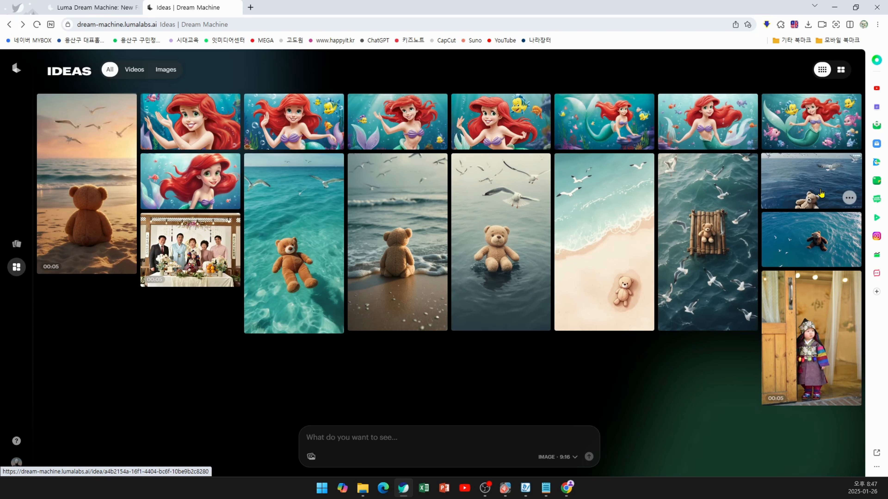
{"action": "left_click", "coordinate": [821, 193]}
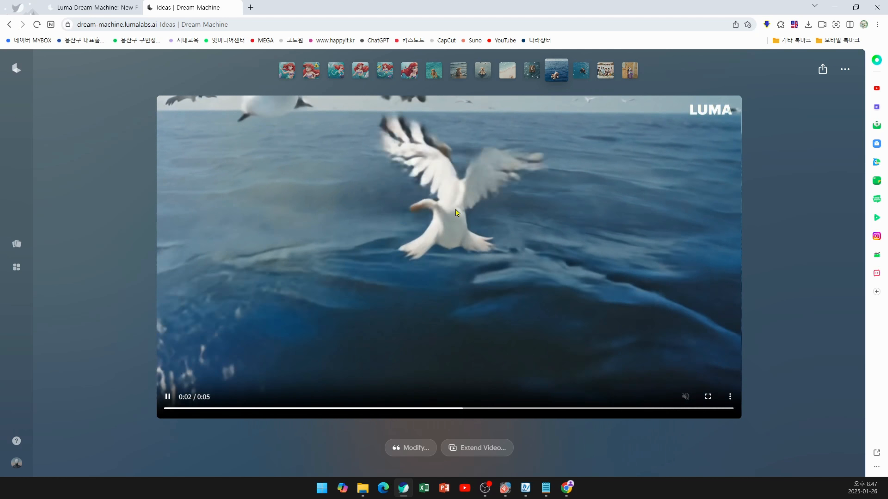
{"action": "left_click", "coordinate": [9, 25]}
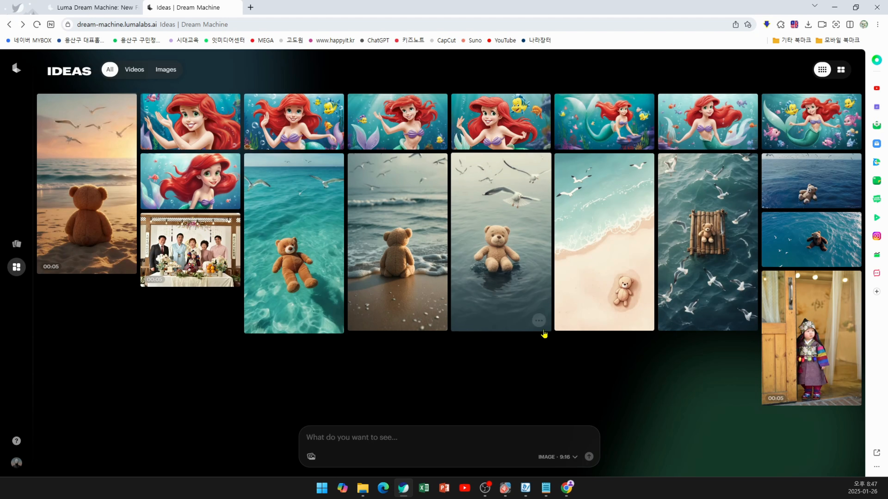
{"action": "left_click", "coordinate": [792, 245]}
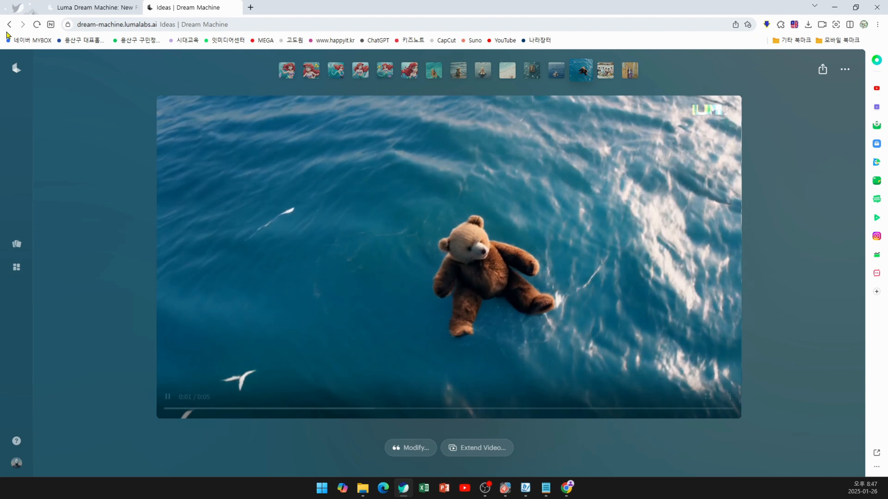
{"action": "left_click", "coordinate": [9, 24]}
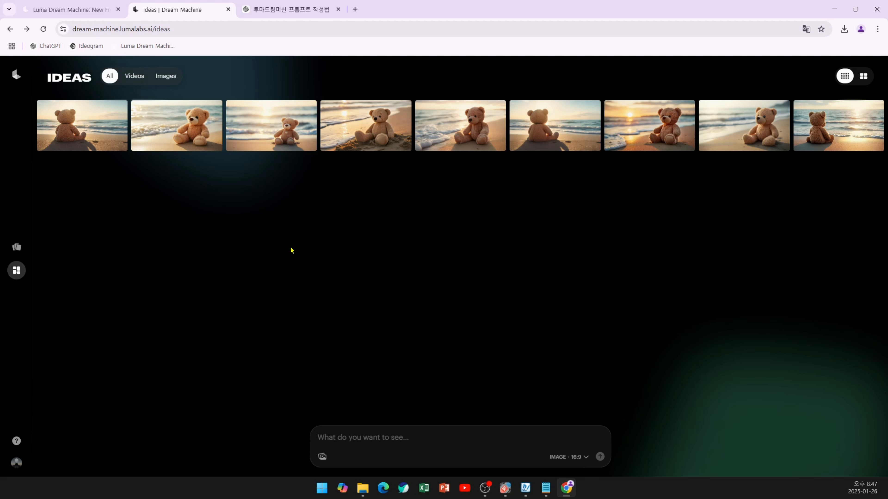
- Switch to the ChatGPT conversation in Chrome, clear the text selection and show the end of the latest prompt answer
{"action": "left_click", "coordinate": [273, 10]}
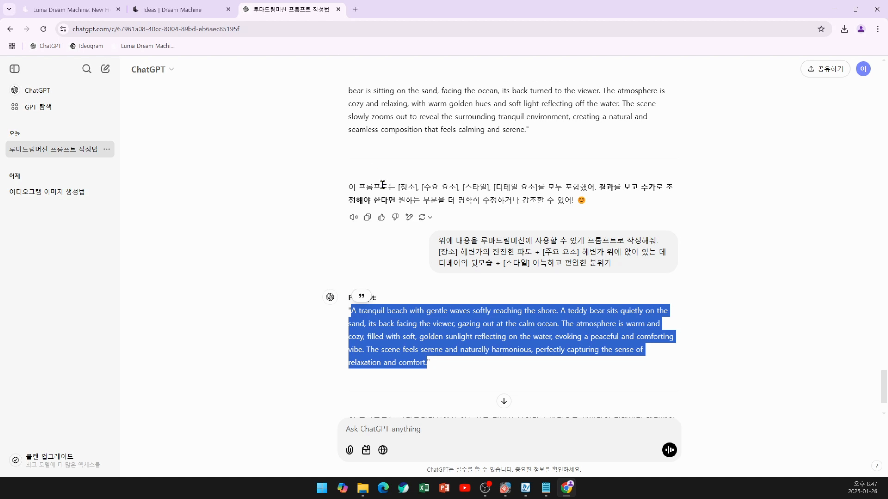
{"action": "left_click", "coordinate": [462, 370]}
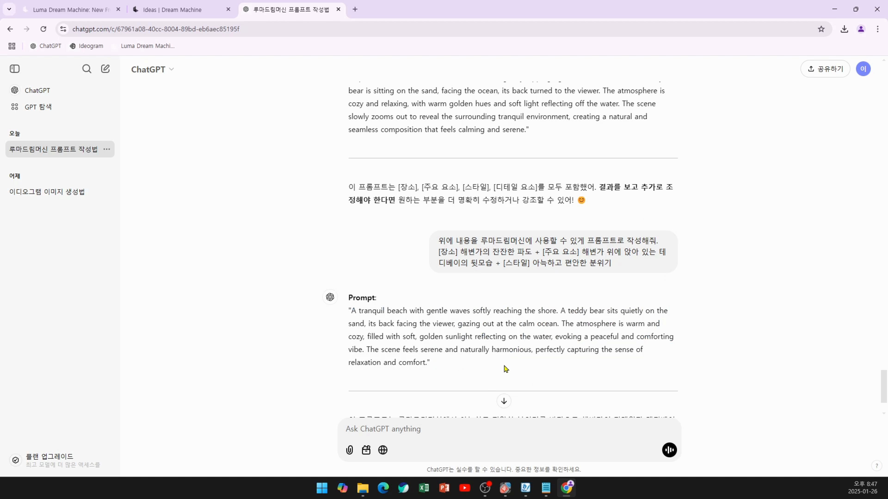
{"action": "scroll", "coordinate": [505, 367], "scroll_direction": "down", "scroll_amount": 2}
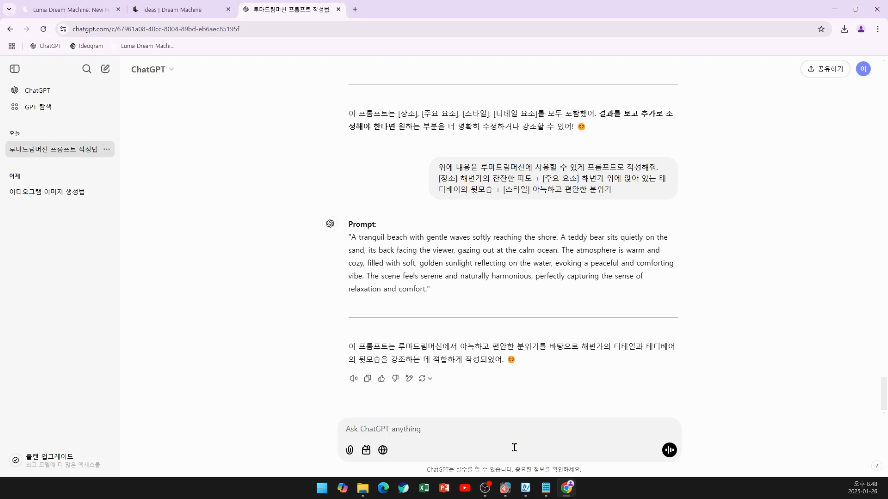
- Open the Notepad notes and change the first line to "한 계정(새로운 계정)"
{"action": "mouse_move", "coordinate": [409, 138]}
{"action": "left_click", "coordinate": [546, 488]}
{"action": "left_click", "coordinate": [135, 143]}
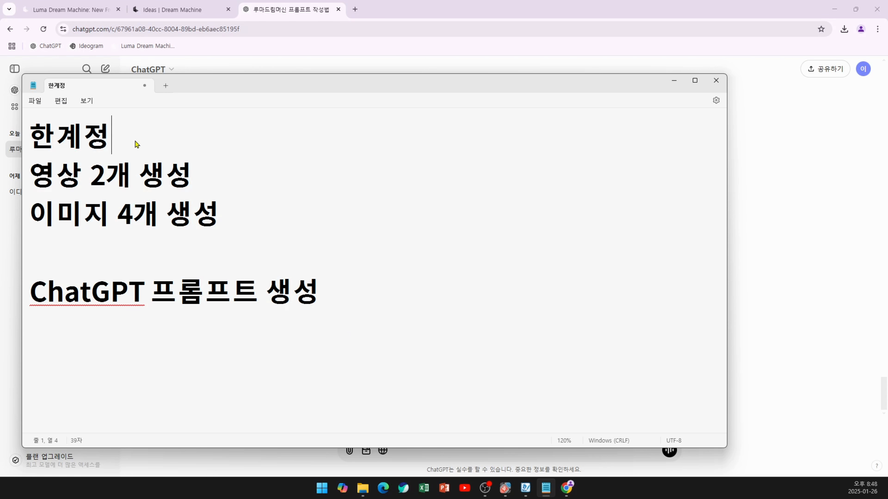
{"action": "key", "text": "Left"}
{"action": "key", "text": "Left"}
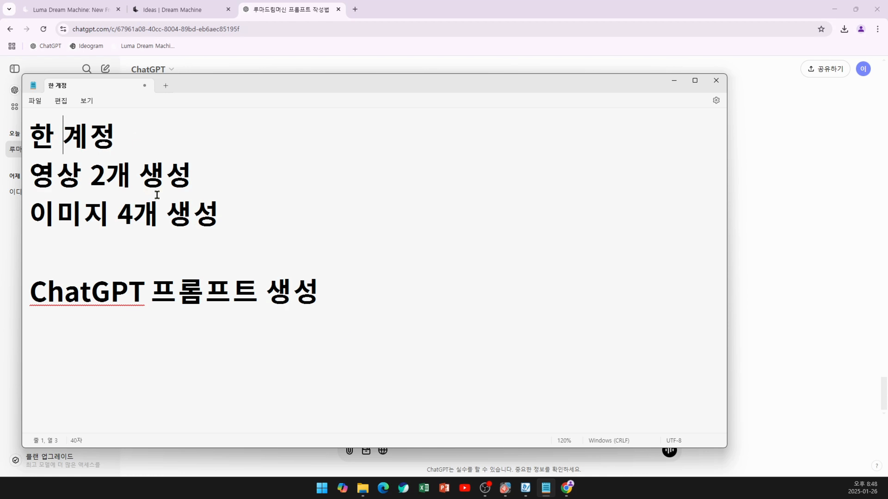
{"action": "left_click", "coordinate": [157, 122]}
{"action": "type", "text": "(샐"}
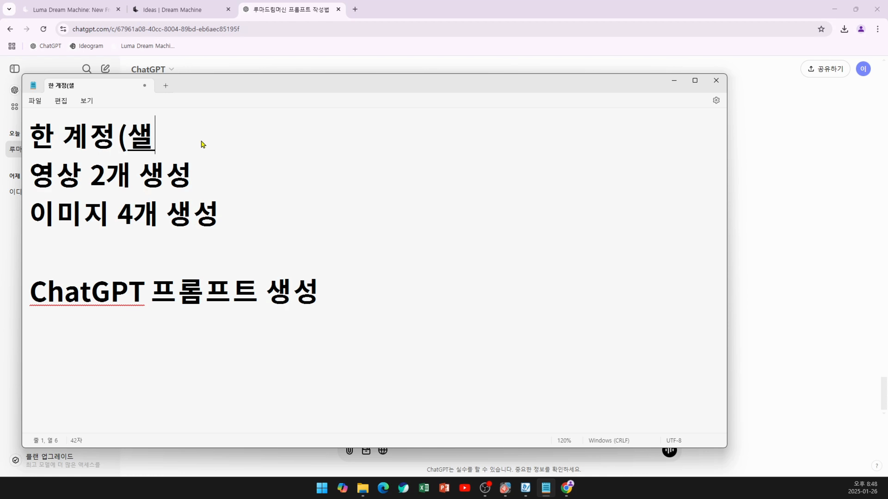
{"action": "key", "text": "BackSpace"}
{"action": "type", "text": "새로운 계정)"}
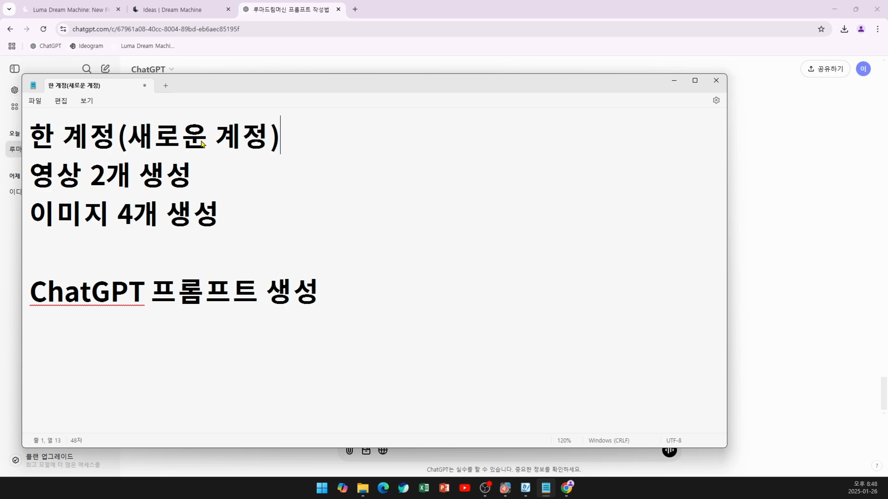